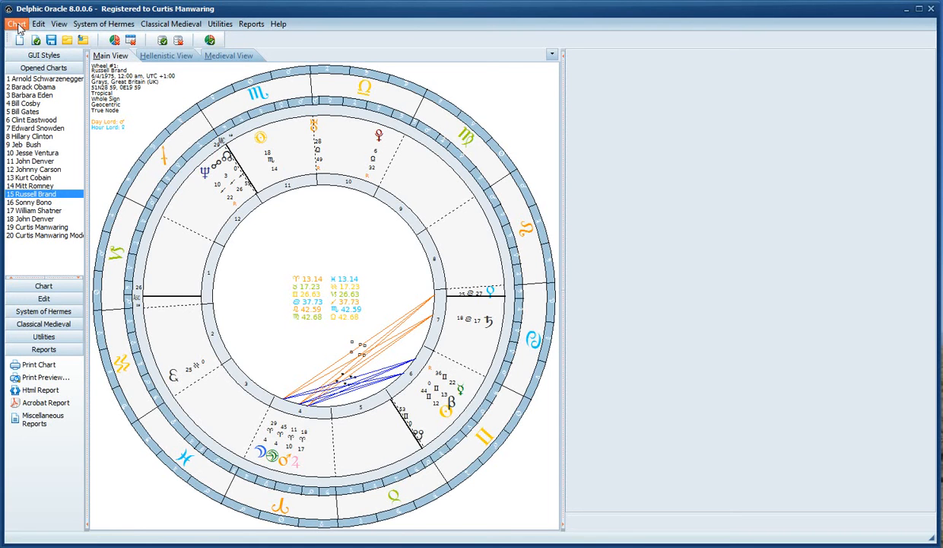
Start a new chart and enter the person's full name as the chart name
{"action": "left_click", "coordinate": [18, 25]}
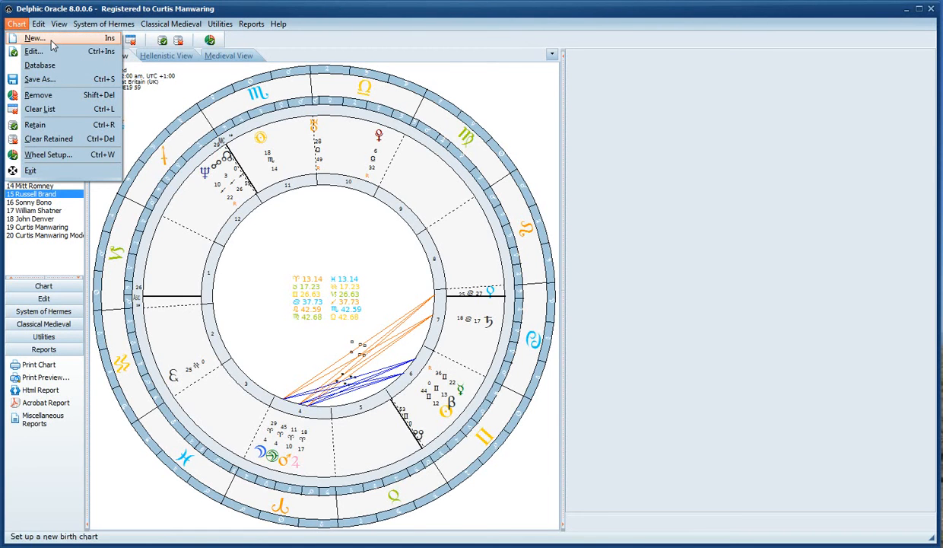
{"action": "left_click", "coordinate": [50, 41]}
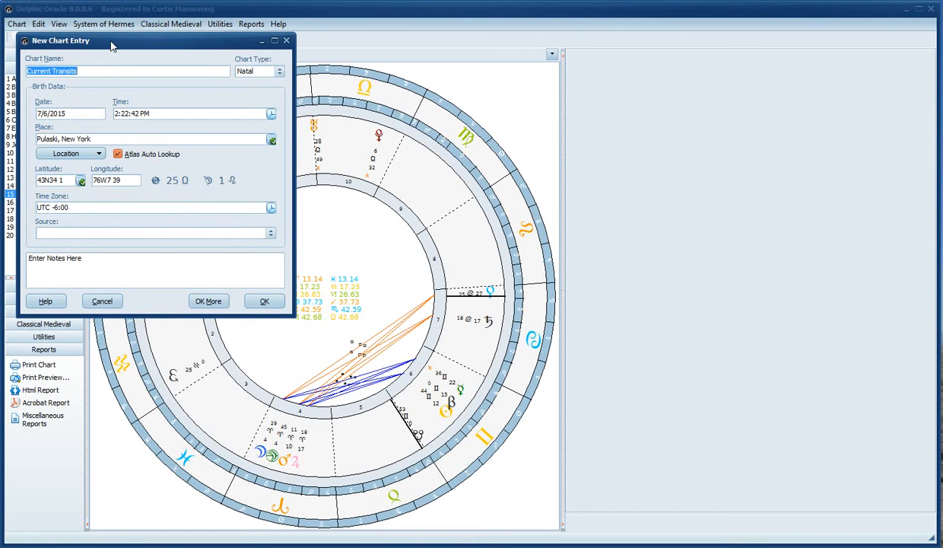
{"action": "key", "text": "Tab"}
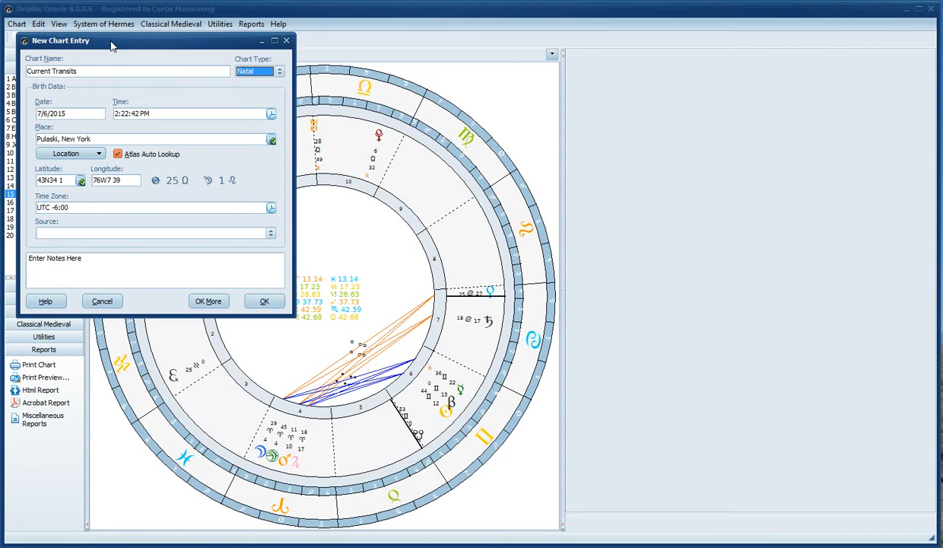
{"action": "key", "text": "shift+Tab"}
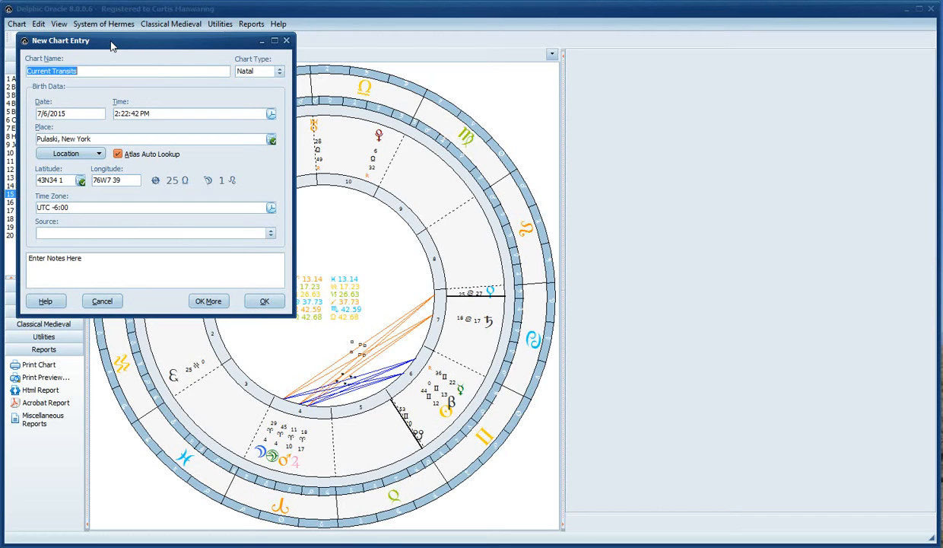
{"action": "key", "text": "Tab"}
{"action": "key", "text": "Tab"}
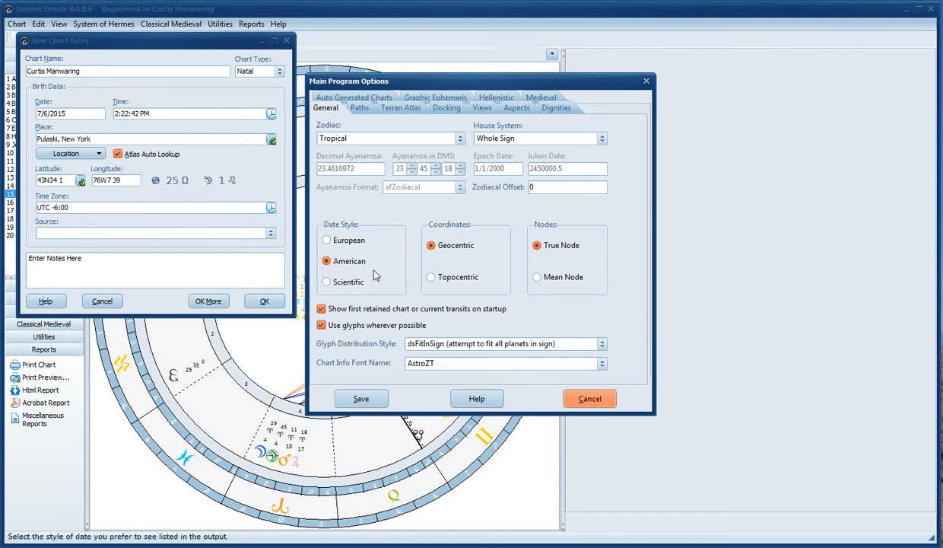
Save the Main Program Options, keeping Tropical zodiac and Whole Sign houses
{"action": "left_click", "coordinate": [372, 401]}
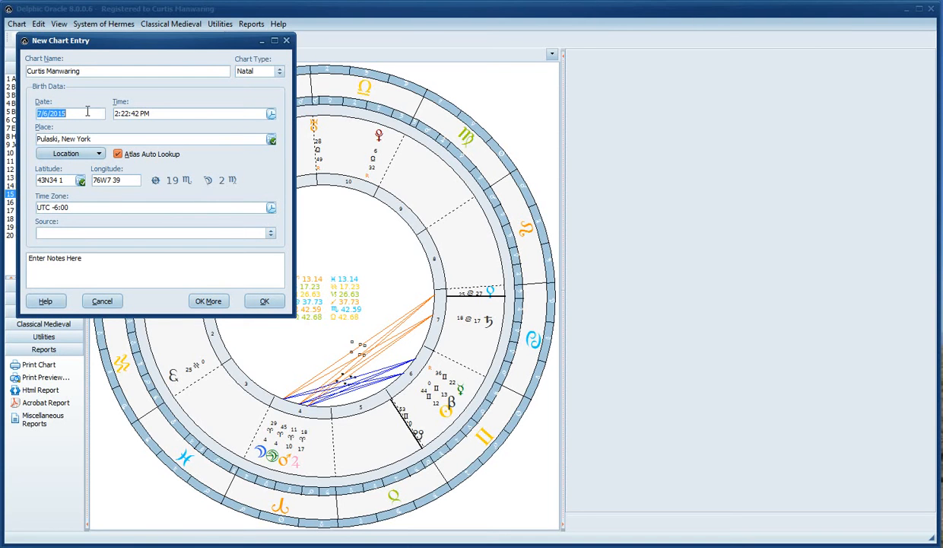
Fill the Current Transits chart with the current date and time, 7/6/2015 2:25:23 PM
{"action": "left_click", "coordinate": [43, 113]}
{"action": "scroll", "coordinate": [52, 112], "scroll_direction": "down", "scroll_amount": 1}
{"action": "key", "text": "Tab"}
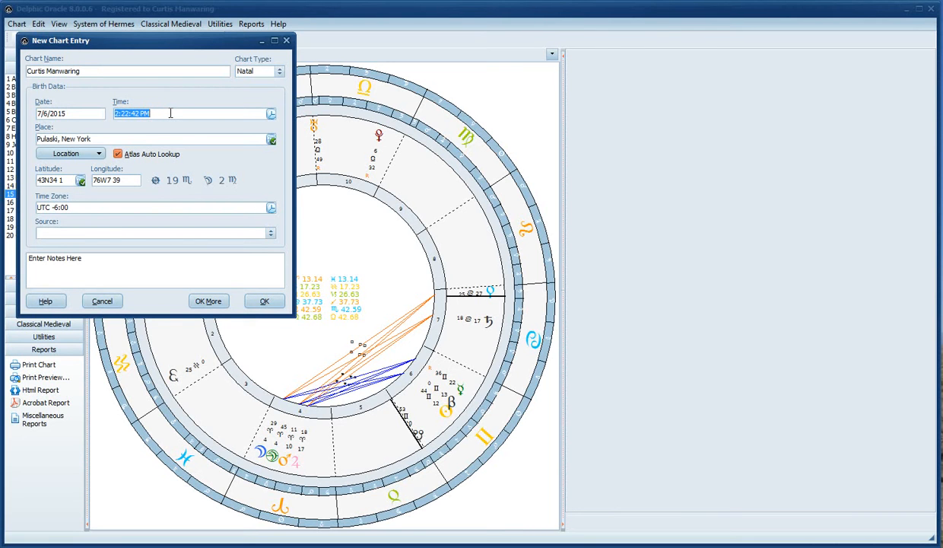
{"action": "left_click", "coordinate": [272, 115]}
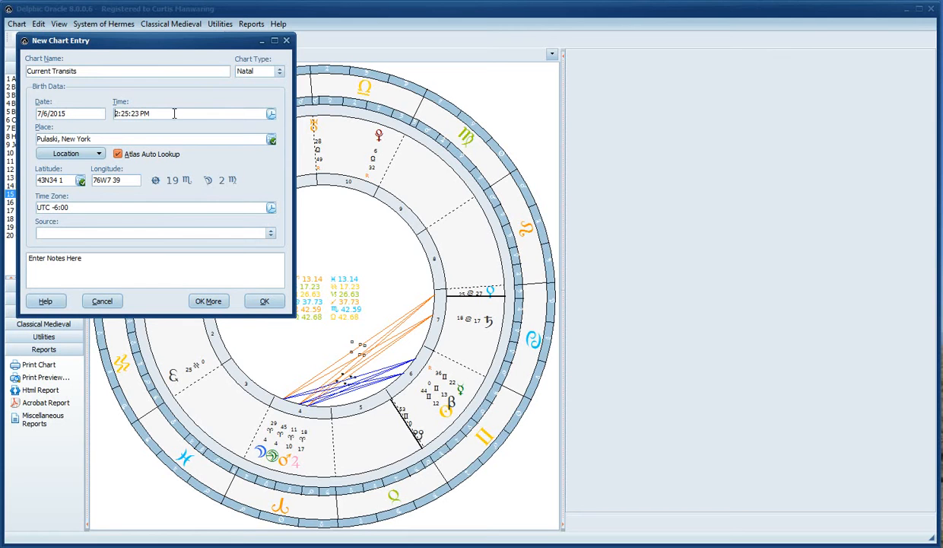
{"action": "left_click", "coordinate": [115, 137]}
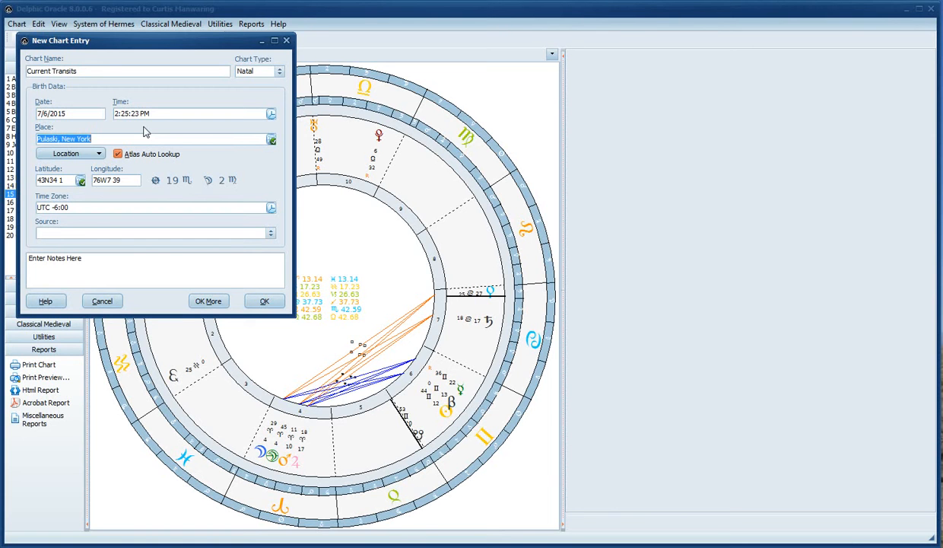
{"action": "left_click", "coordinate": [272, 140]}
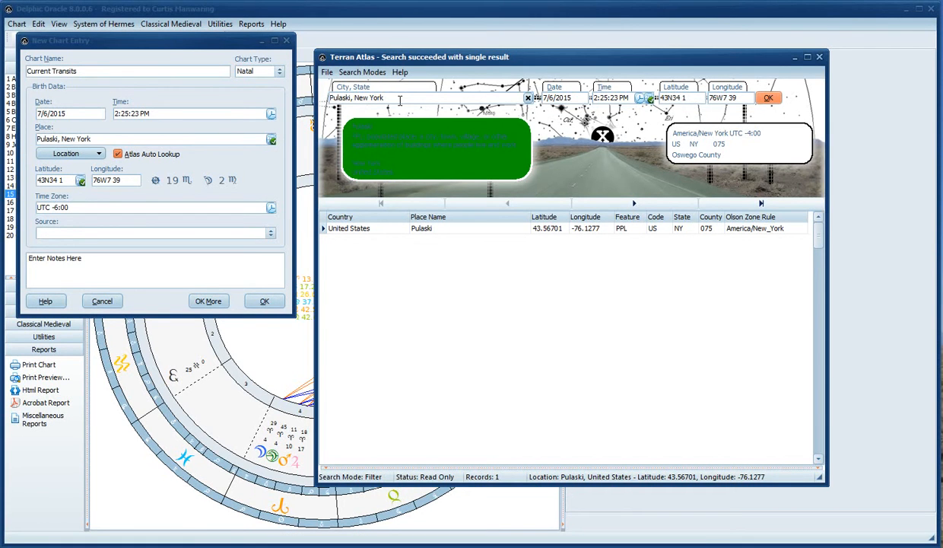
{"action": "left_click", "coordinate": [820, 57]}
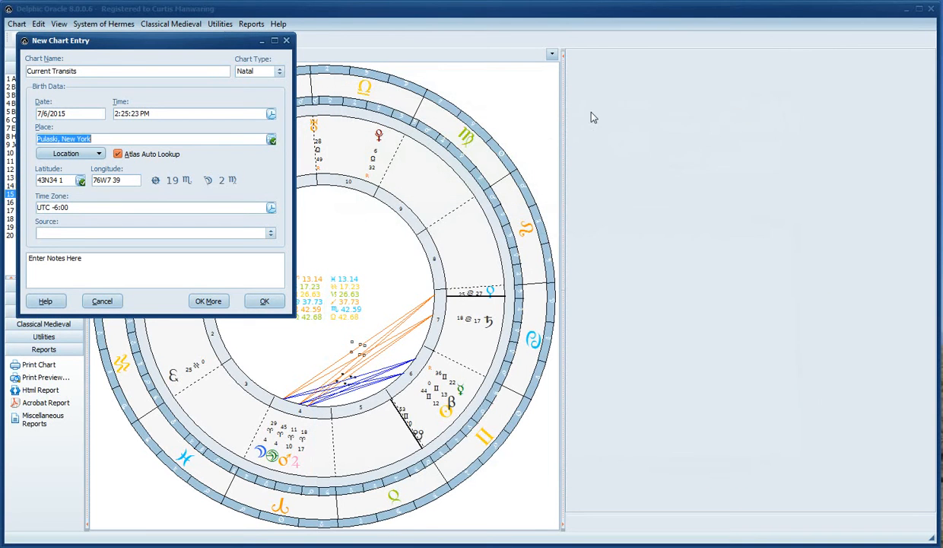
{"action": "left_click", "coordinate": [198, 140]}
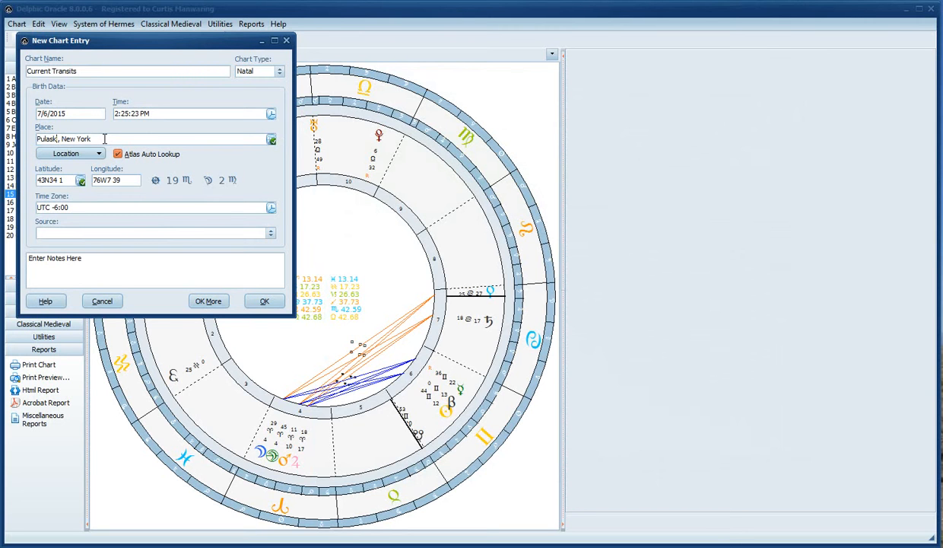
Change the place to Denver, CO so latitude 39N47 39 and longitude 104W51 21 fill in
{"action": "key", "text": "Tab"}
{"action": "left_click_drag", "start_coordinate": [104, 139], "coordinate": [3, 152]}
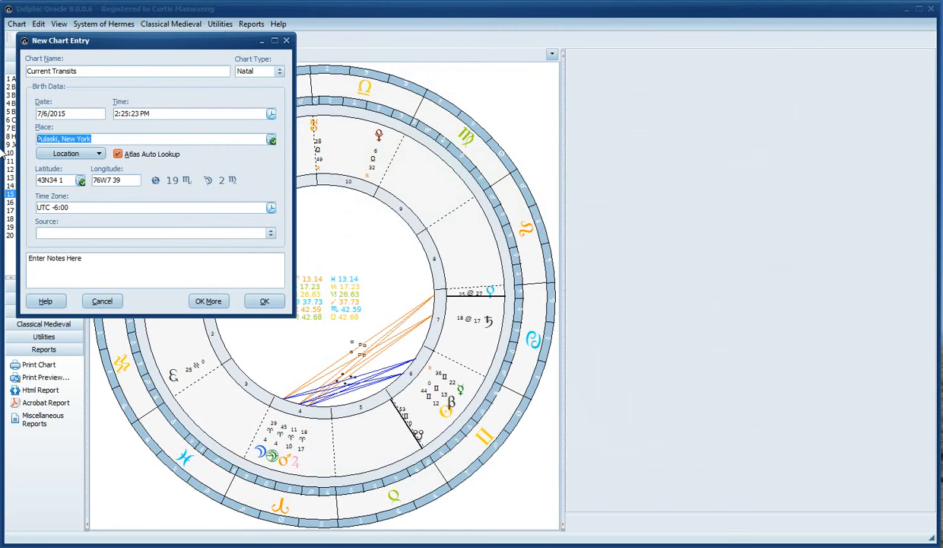
{"action": "type", "text": "Denver, CO"}
{"action": "key", "text": "Tab"}
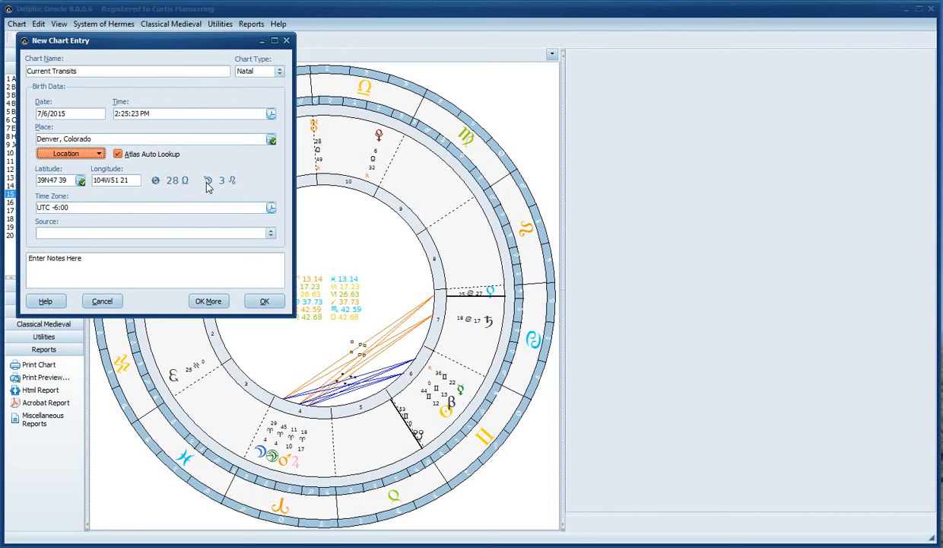
{"action": "left_click", "coordinate": [191, 139]}
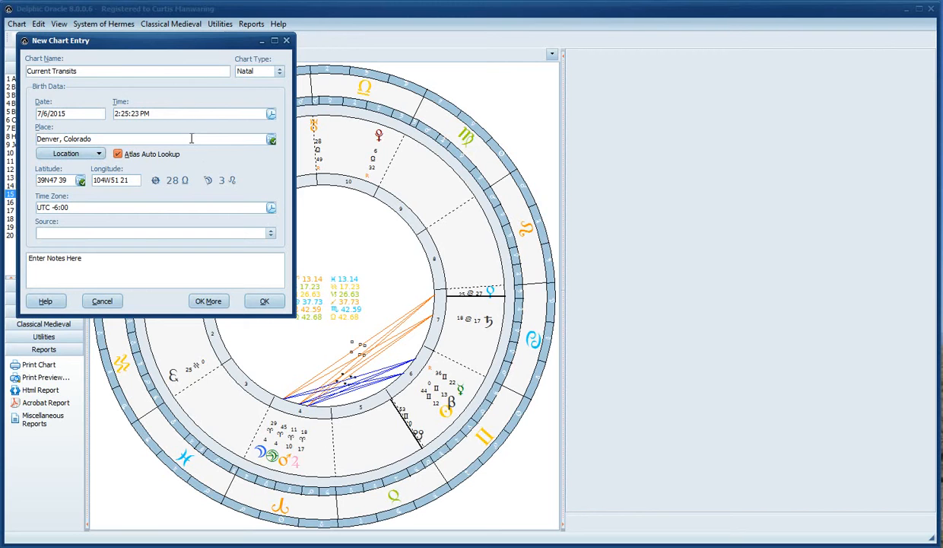
{"action": "left_click_drag", "start_coordinate": [173, 138], "coordinate": [4, 134]}
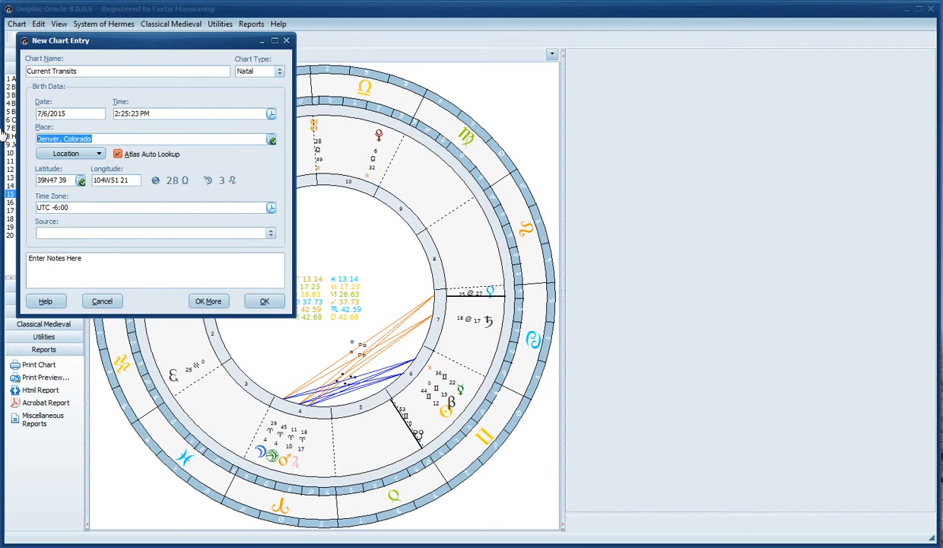
Search the atlas for places starting with Den and choose Dent, Colorado (40N18 34, 104W50 1)
{"action": "left_click", "coordinate": [60, 139]}
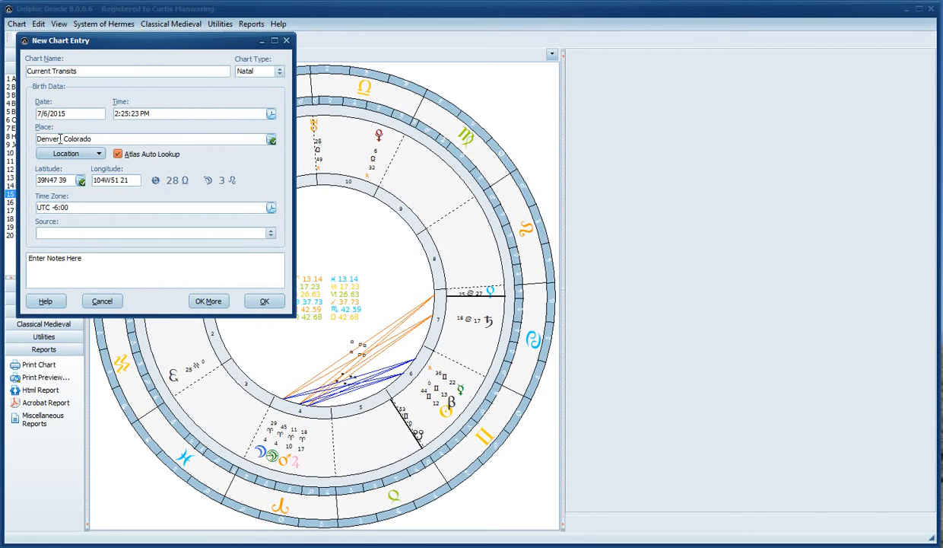
{"action": "key", "text": "BackSpace"}
{"action": "key", "text": "BackSpace"}
{"action": "key", "text": "BackSpace"}
{"action": "key", "text": "BackSpace"}
{"action": "type", "text": "v"}
{"action": "key", "text": "Tab"}
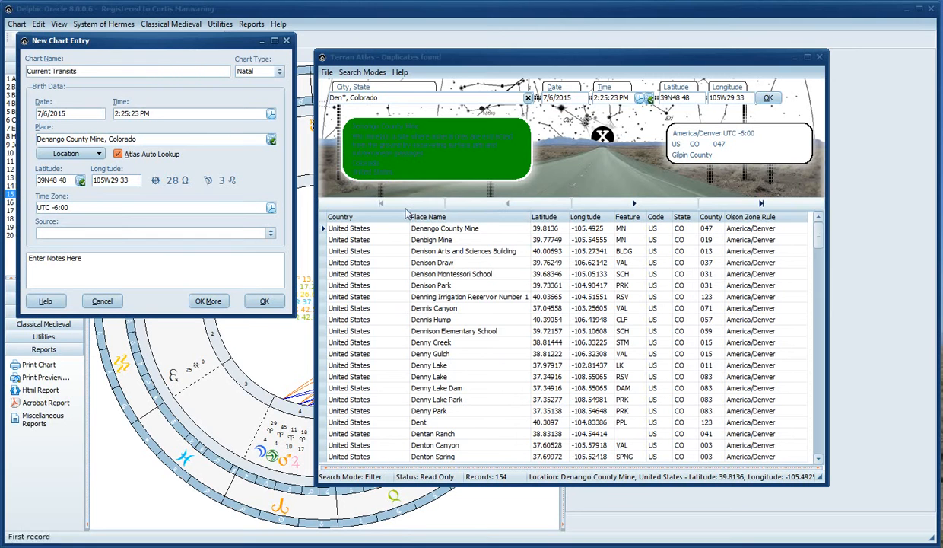
{"action": "left_click", "coordinate": [466, 229]}
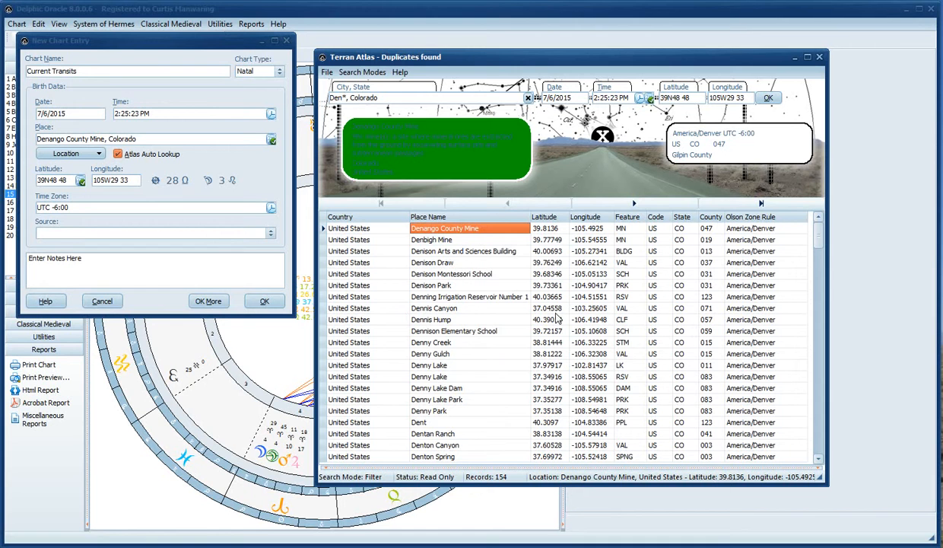
{"action": "left_click_drag", "start_coordinate": [819, 230], "coordinate": [819, 327]}
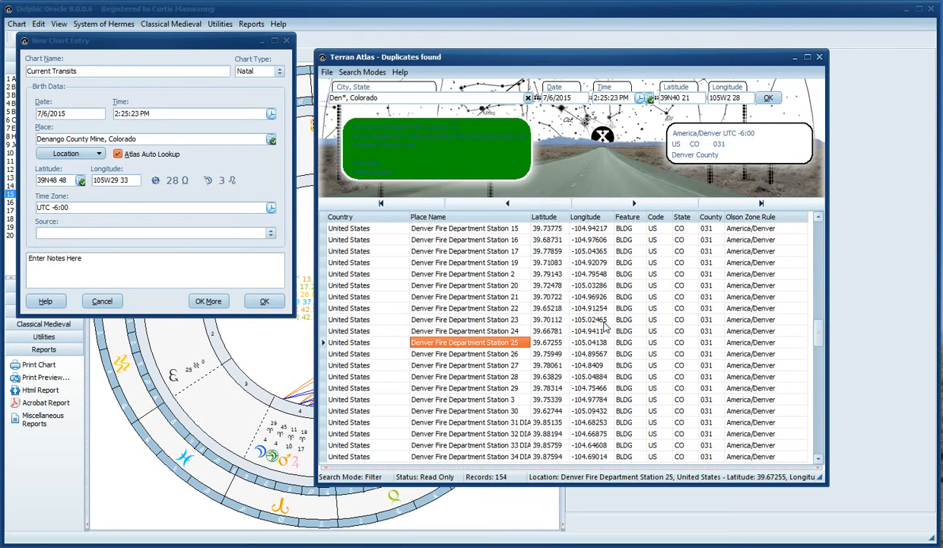
{"action": "left_click_drag", "start_coordinate": [821, 343], "coordinate": [819, 220]}
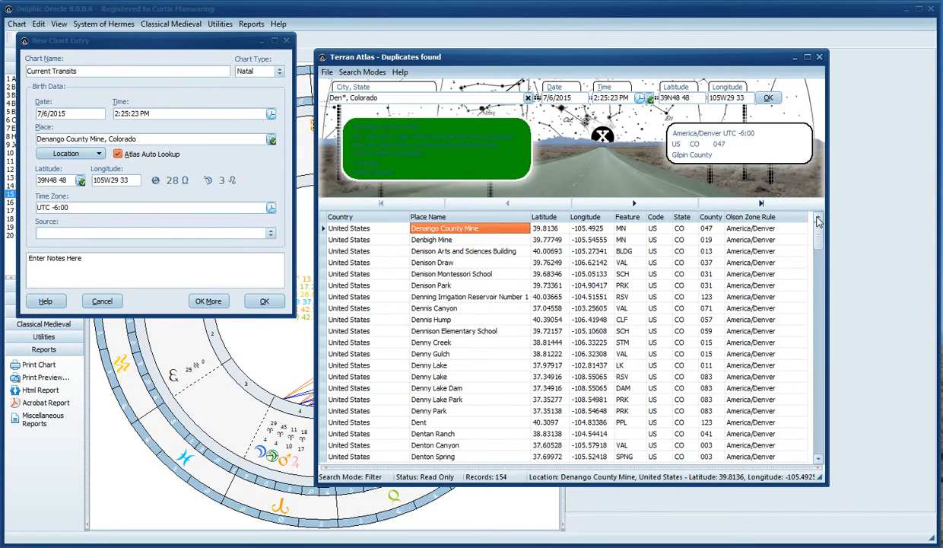
{"action": "left_click", "coordinate": [428, 423]}
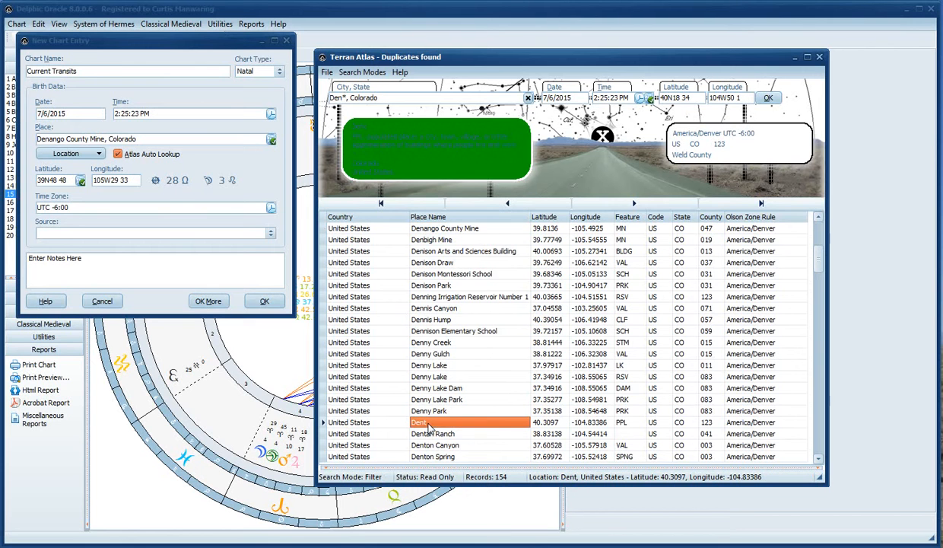
{"action": "left_click", "coordinate": [770, 99]}
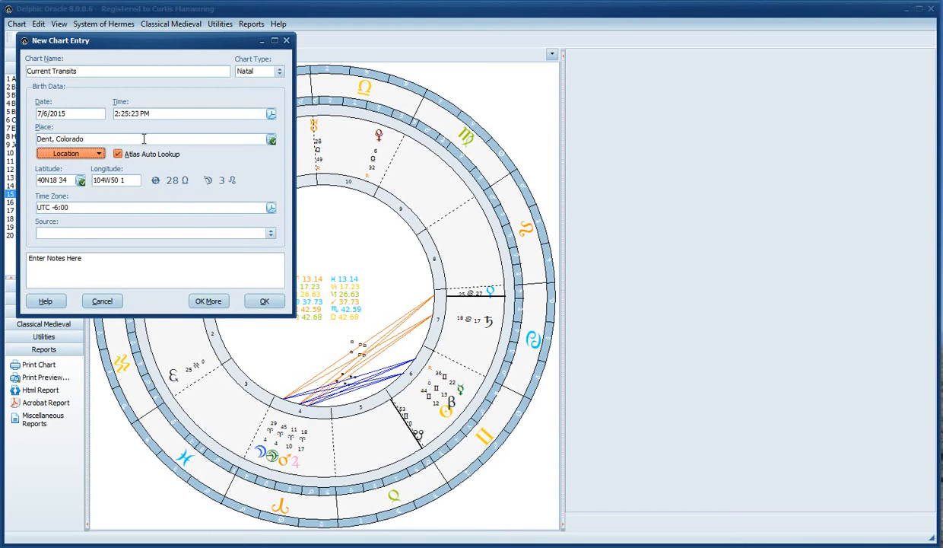
{"action": "left_click_drag", "start_coordinate": [144, 138], "coordinate": [1, 150]}
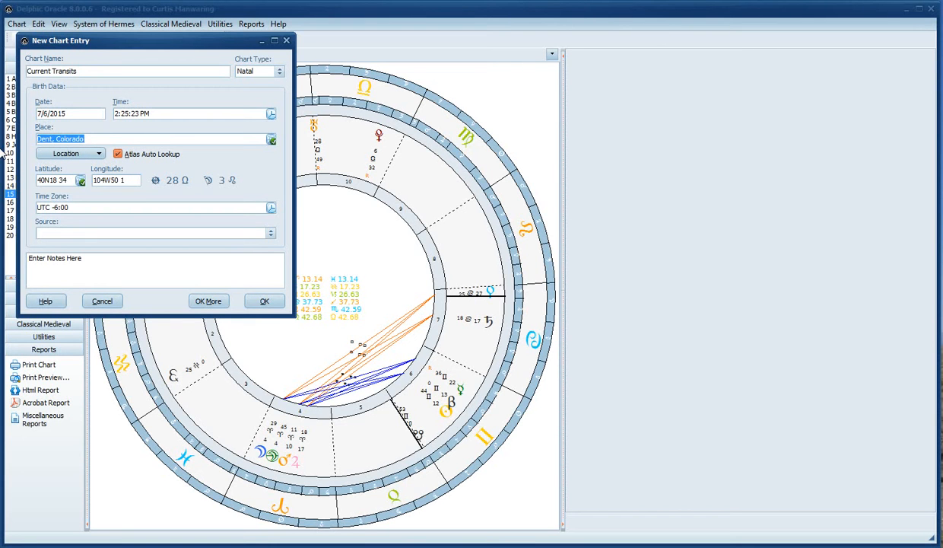
{"action": "type", "text": "Denver, CO"}
{"action": "key", "text": "Tab"}
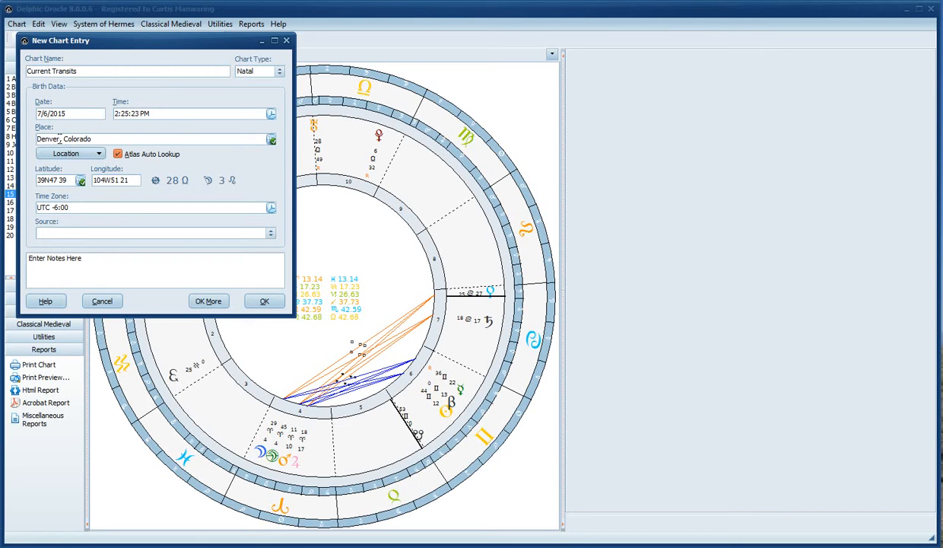
Look up Phoenix, AZ as the chart's place
{"action": "left_click_drag", "start_coordinate": [99, 140], "coordinate": [4, 131]}
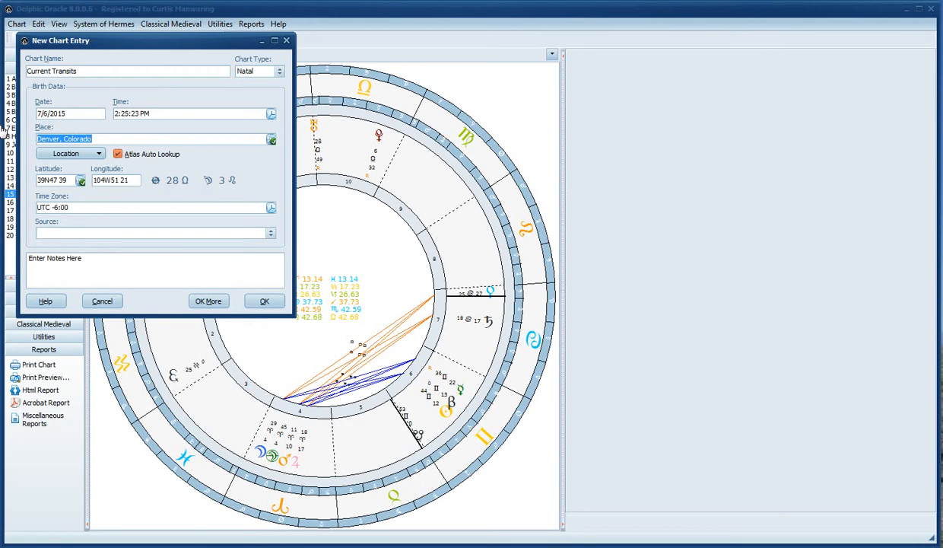
{"action": "type", "text": "Phoenix, AZ"}
{"action": "key", "text": "Tab"}
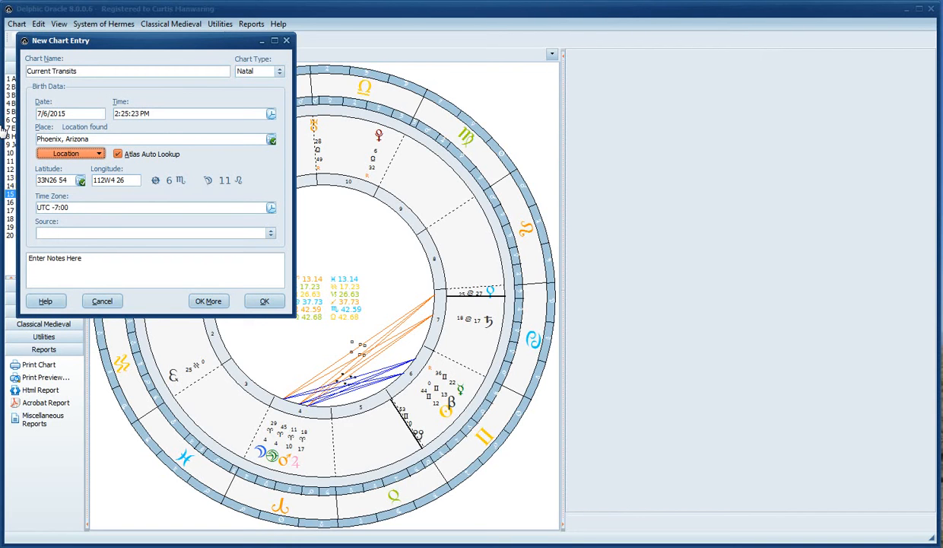
Enter Washington, DC as the place, adding a * wildcard after Washington
{"action": "left_click", "coordinate": [182, 135]}
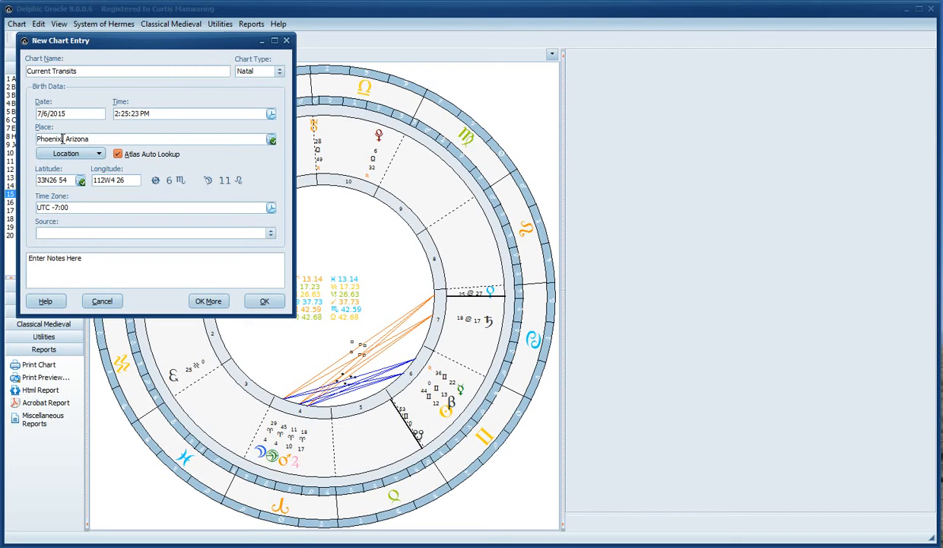
{"action": "key", "text": "BackSpace"}
{"action": "left_click_drag", "start_coordinate": [117, 135], "coordinate": [2, 137]}
{"action": "type", "text": "Washington, DC"}
{"action": "key", "text": "Tab"}
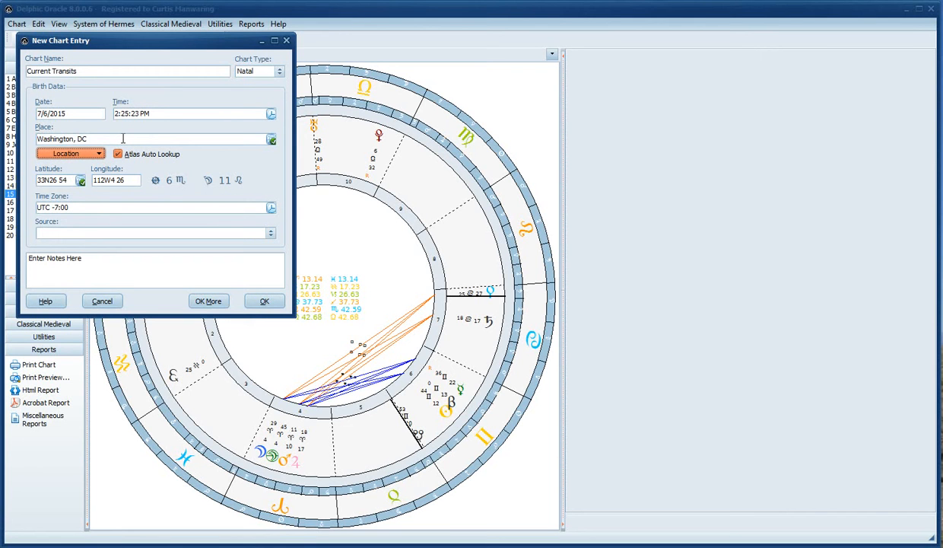
{"action": "left_click", "coordinate": [73, 138]}
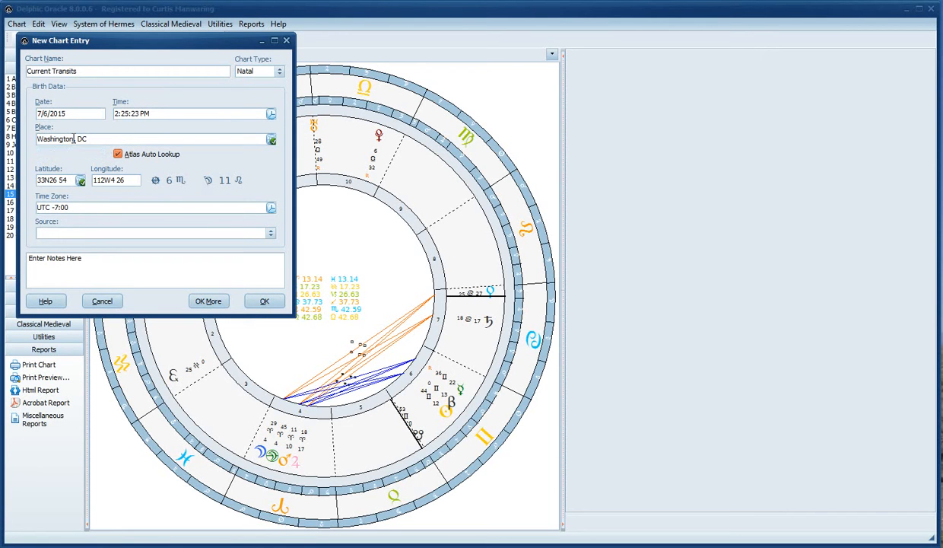
{"action": "type", "text": "*"}
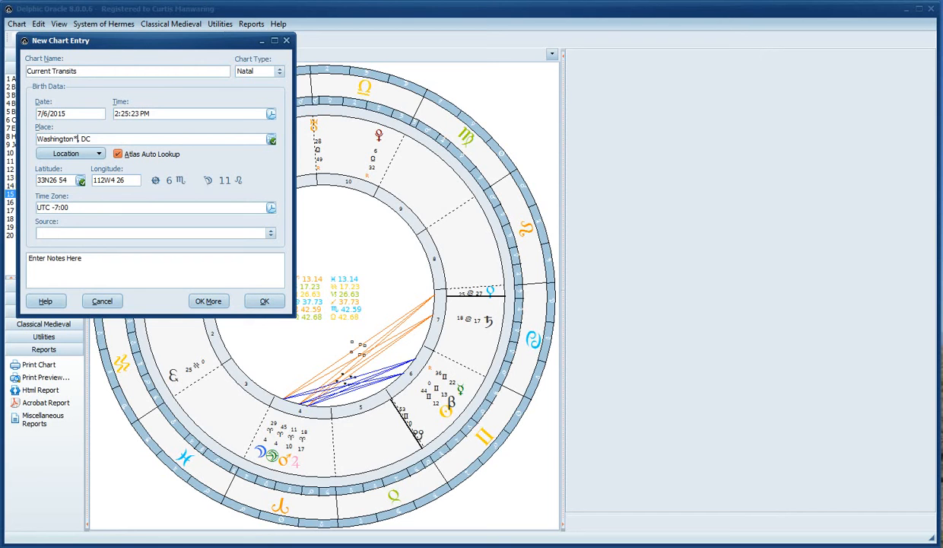
Open Terran Atlas for Washington*, DC and browse its 110 matches, such as Board of Trade and Washington Circle
{"action": "left_click", "coordinate": [272, 141]}
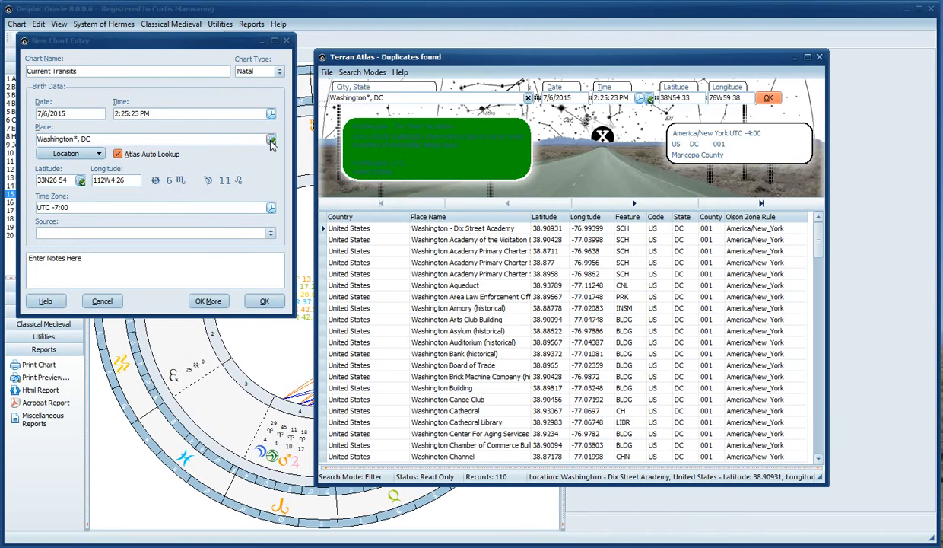
{"action": "left_click", "coordinate": [198, 140]}
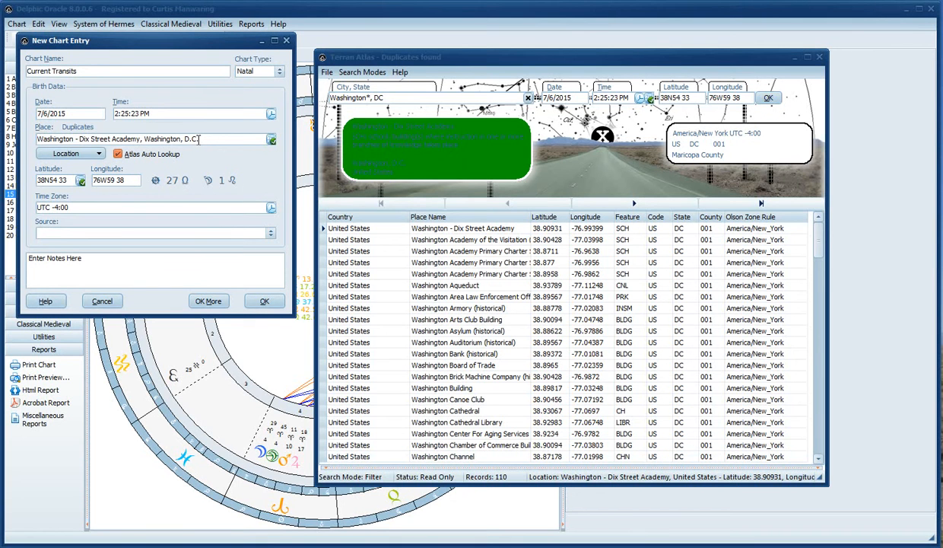
{"action": "left_click", "coordinate": [462, 59]}
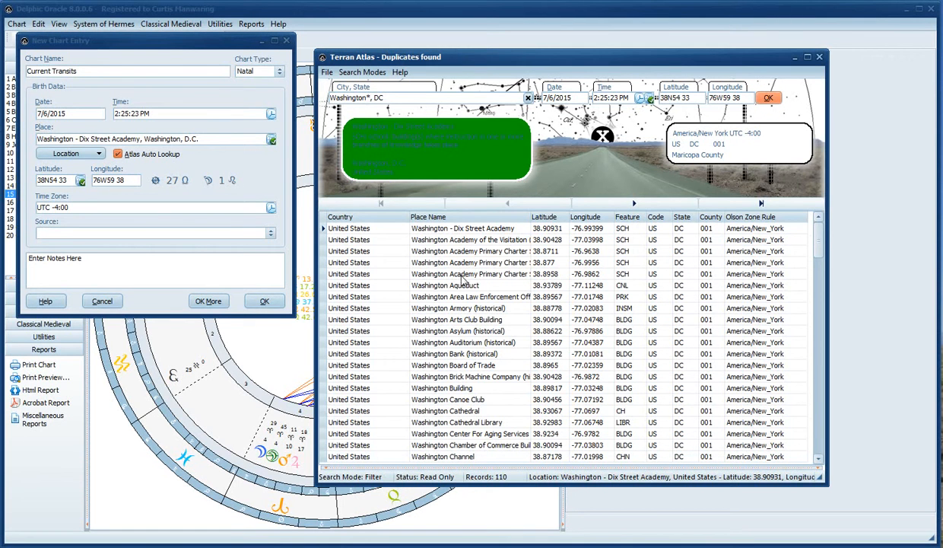
{"action": "left_click", "coordinate": [455, 354]}
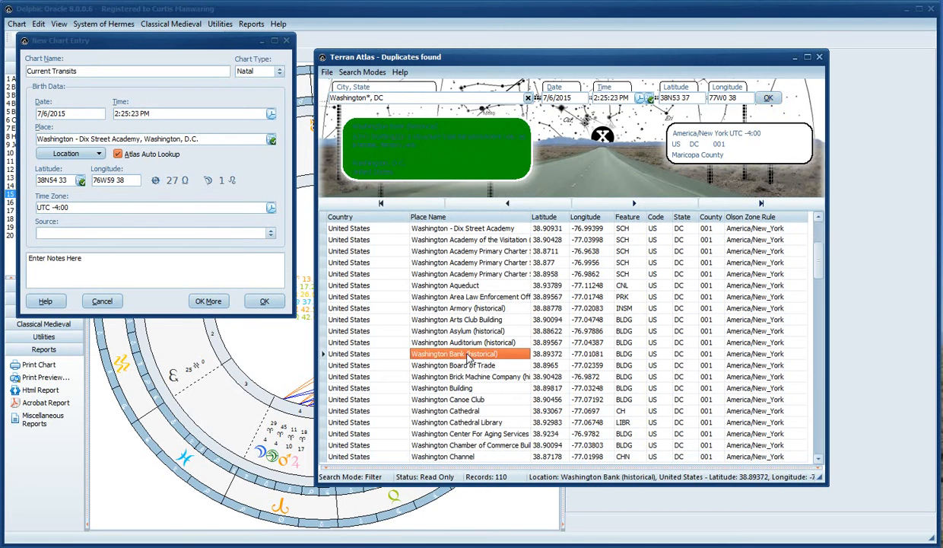
{"action": "left_click", "coordinate": [471, 388]}
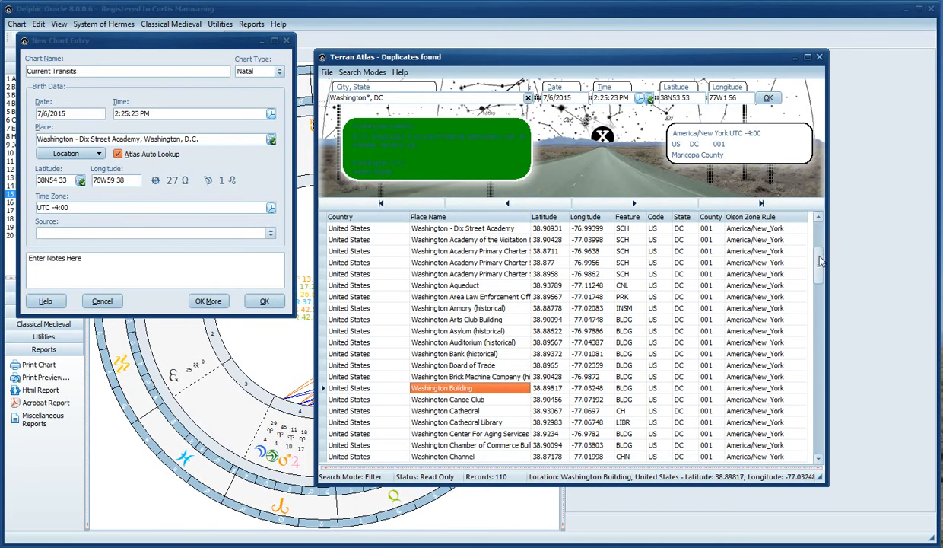
{"action": "left_click_drag", "start_coordinate": [818, 255], "coordinate": [818, 221]}
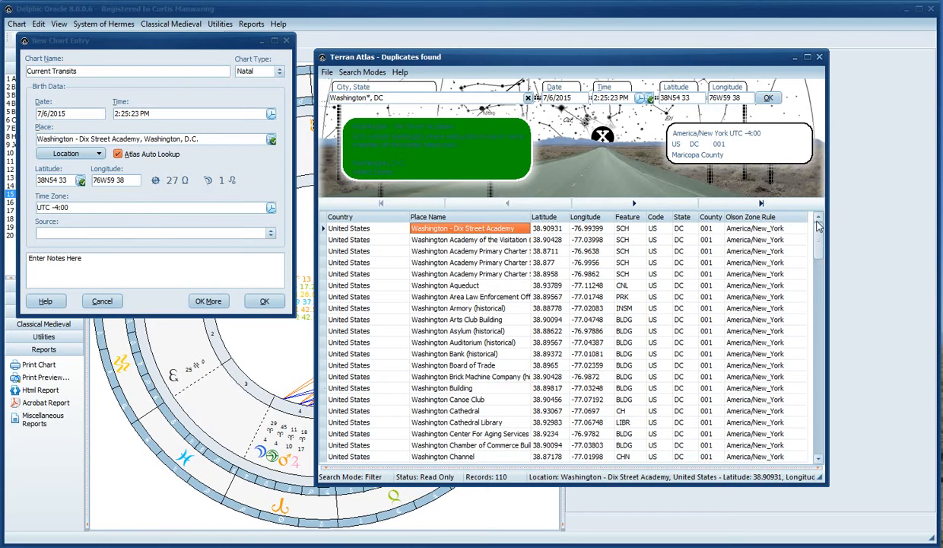
{"action": "left_click", "coordinate": [819, 302]}
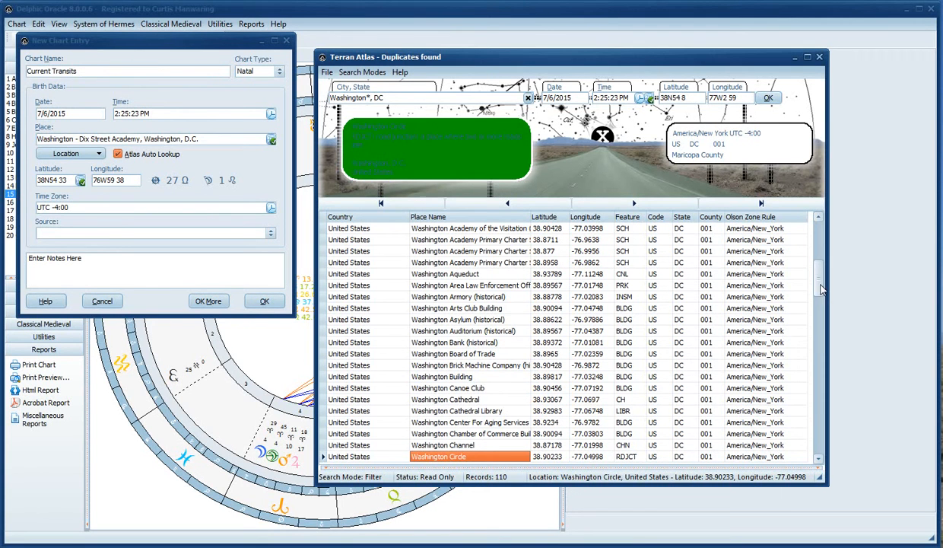
{"action": "left_click", "coordinate": [820, 320]}
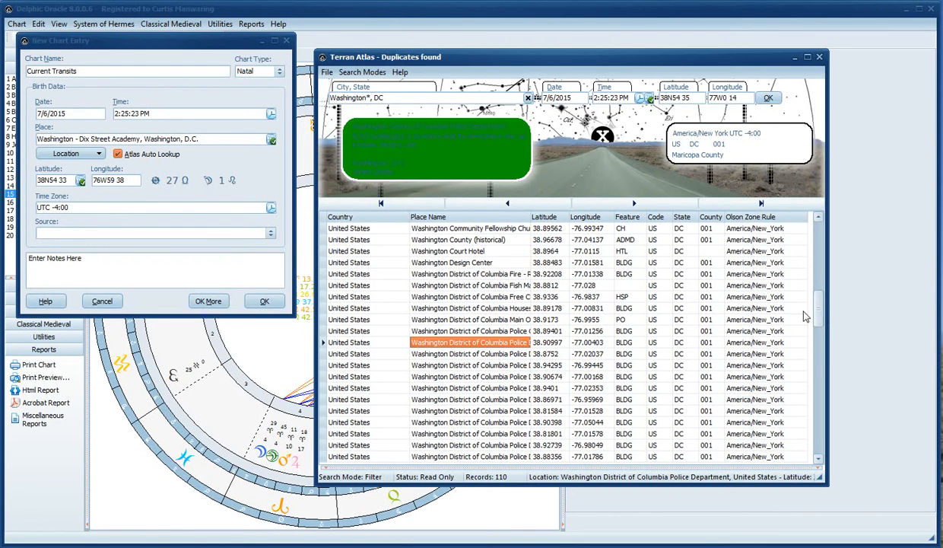
{"action": "left_click", "coordinate": [370, 97]}
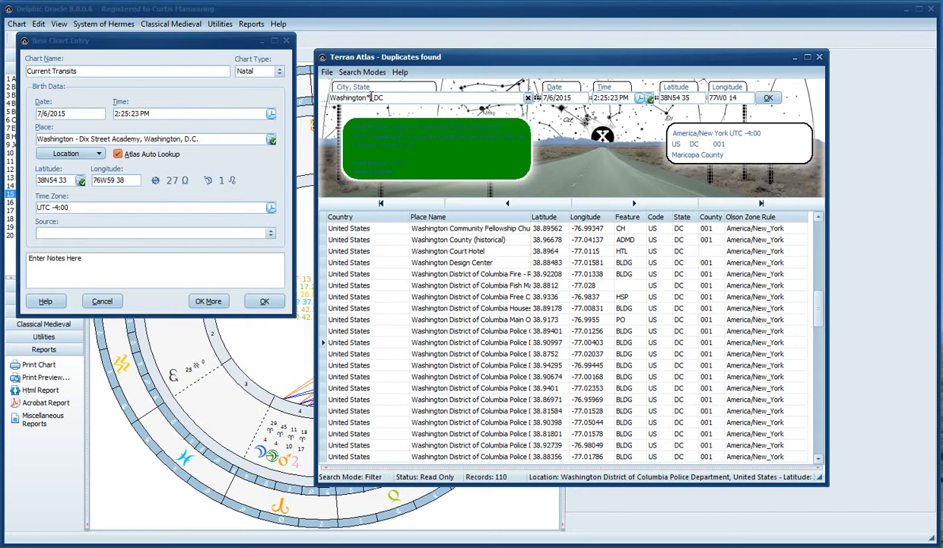
Search the atlas for Washington City, DC and accept it (38N54 0, 77W0 58)
{"action": "type", "text": ","}
{"action": "type", "text": " City"}
{"action": "left_click", "coordinate": [528, 98]}
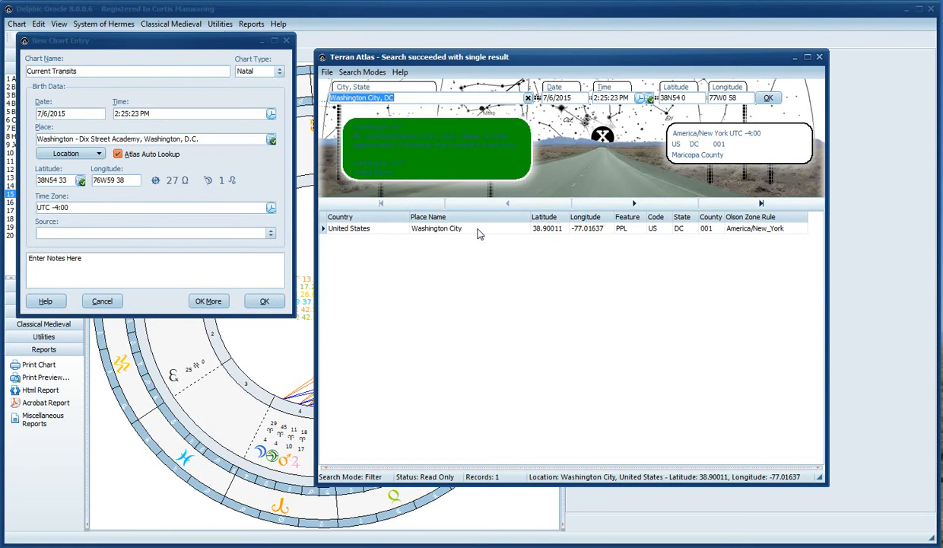
{"action": "left_click", "coordinate": [769, 99]}
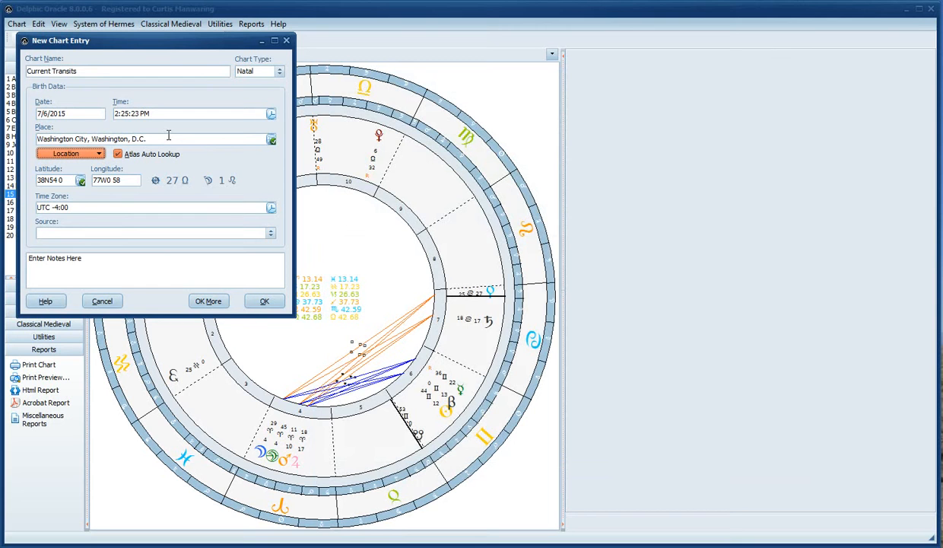
Replace the Washington City place text with Fairview, PA
{"action": "left_click", "coordinate": [168, 137]}
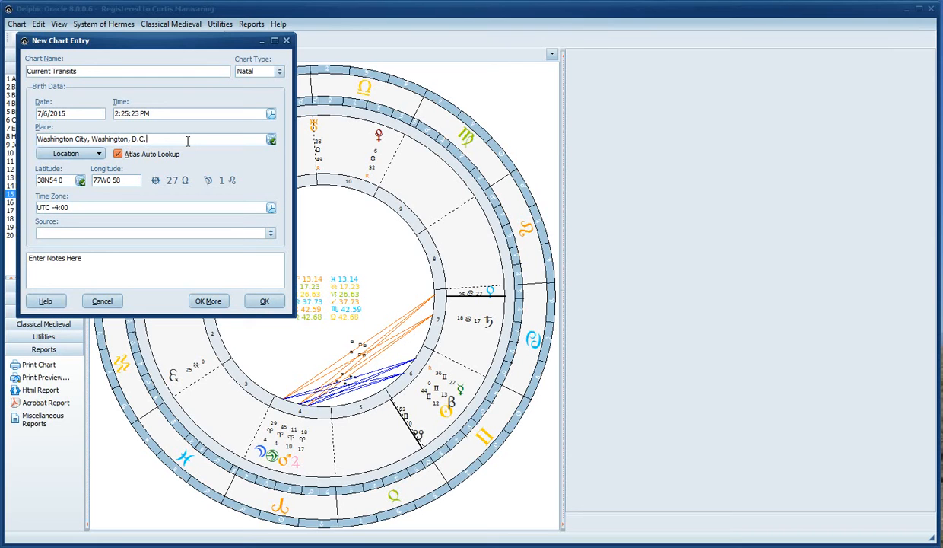
{"action": "left_click_drag", "start_coordinate": [187, 142], "coordinate": [4, 133]}
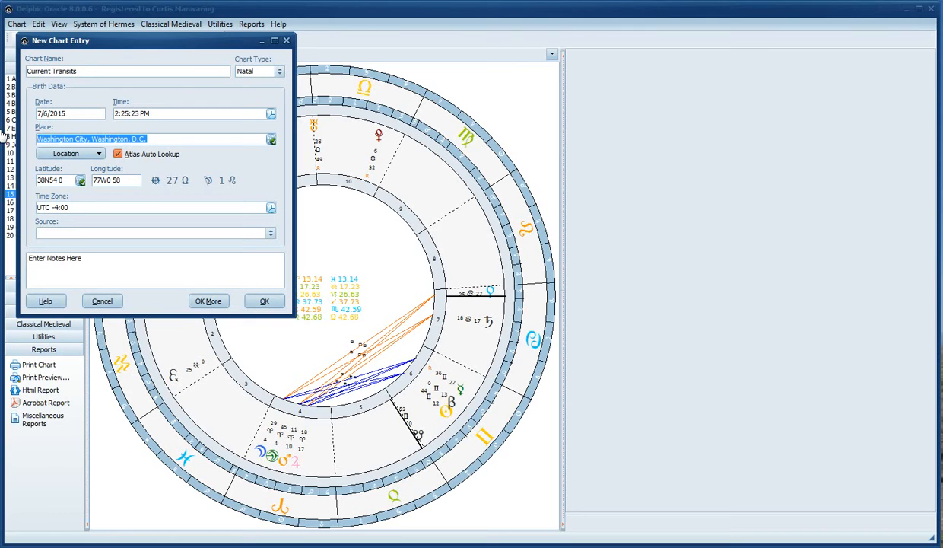
{"action": "type", "text": "F"}
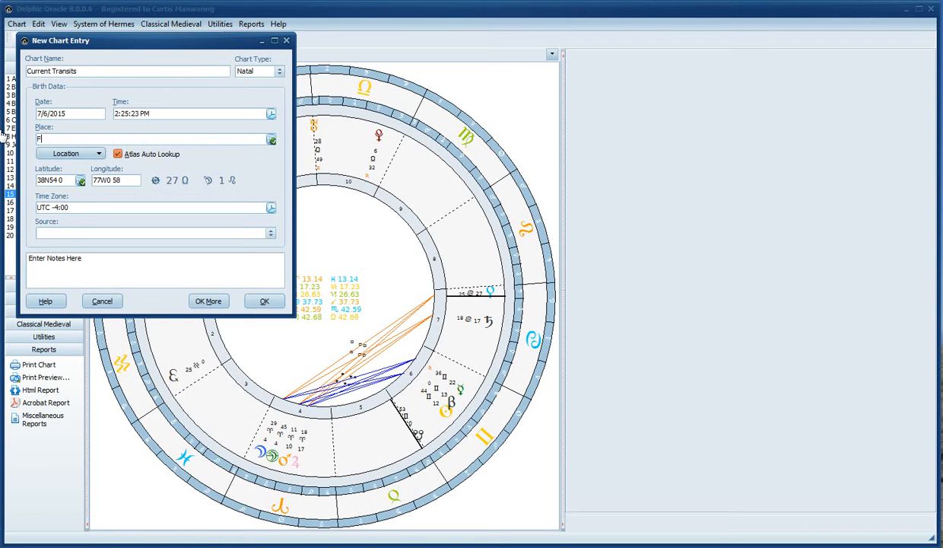
{"action": "type", "text": "airview, PA"}
Look up Fairview, PA and choose the Butler County entry (41N0 52, 79W44 34)
{"action": "key", "text": "Tab"}
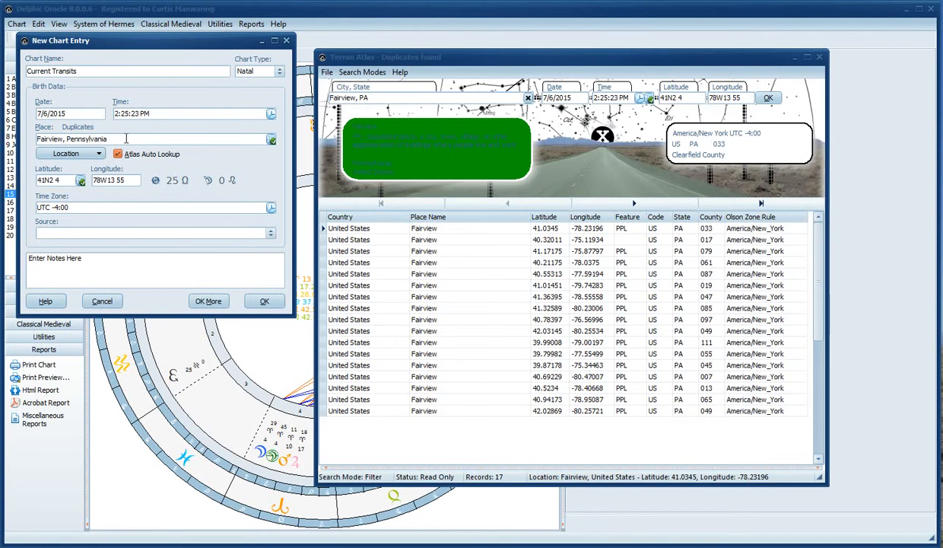
{"action": "left_click", "coordinate": [475, 235]}
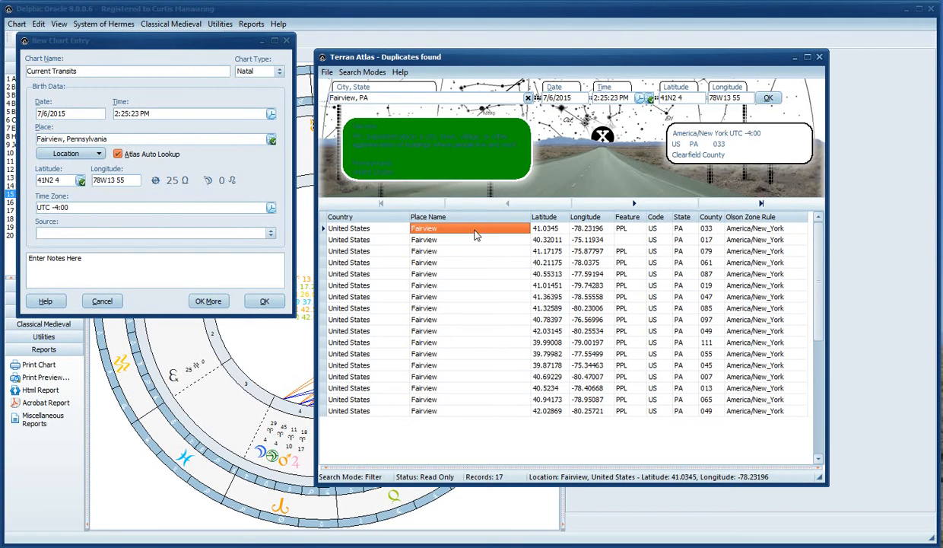
{"action": "key", "text": "Down"}
{"action": "key", "text": "Down"}
{"action": "key", "text": "Down"}
{"action": "key", "text": "Down"}
{"action": "key", "text": "Down"}
{"action": "key", "text": "Down"}
{"action": "key", "text": "Down"}
{"action": "key", "text": "Down"}
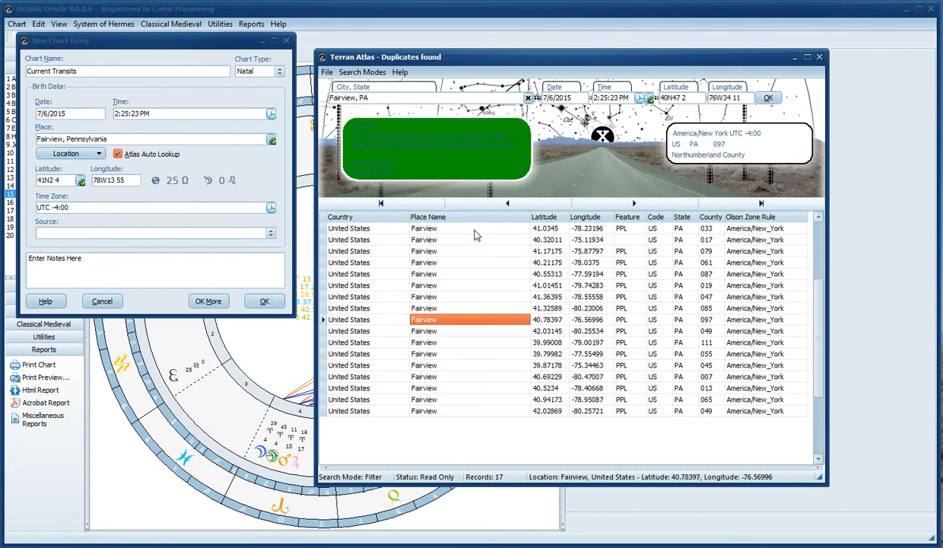
{"action": "key", "text": "Down"}
{"action": "key", "text": "Down"}
{"action": "key", "text": "Down"}
{"action": "key", "text": "Down"}
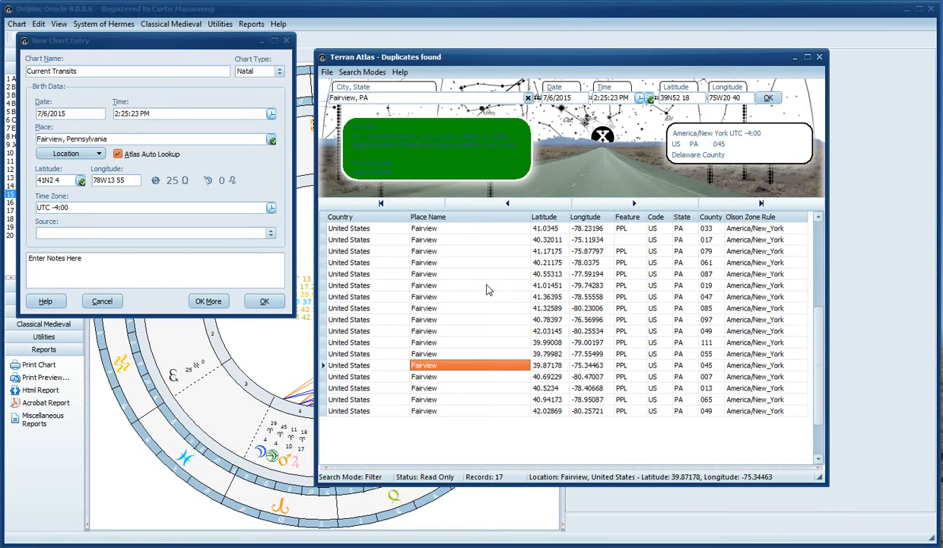
{"action": "key", "text": "Up"}
{"action": "key", "text": "Up"}
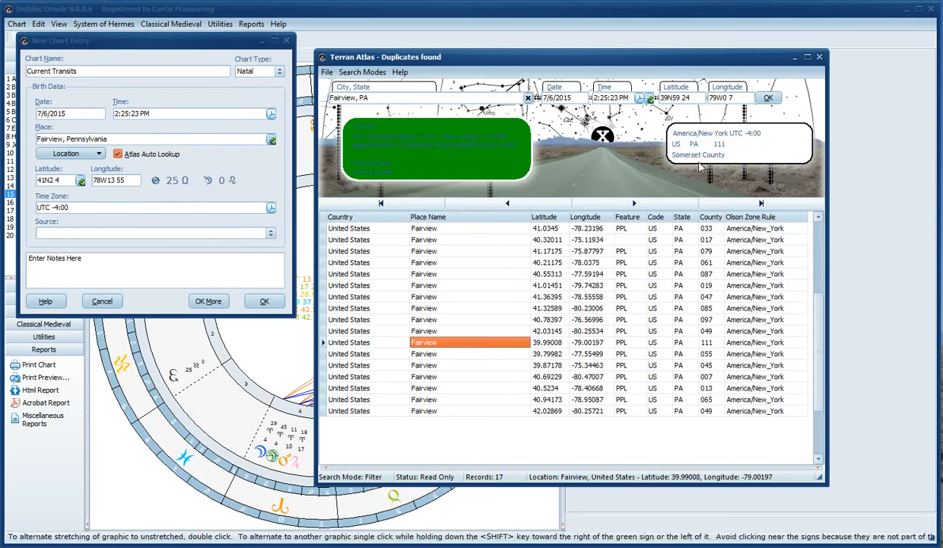
{"action": "key", "text": "Up"}
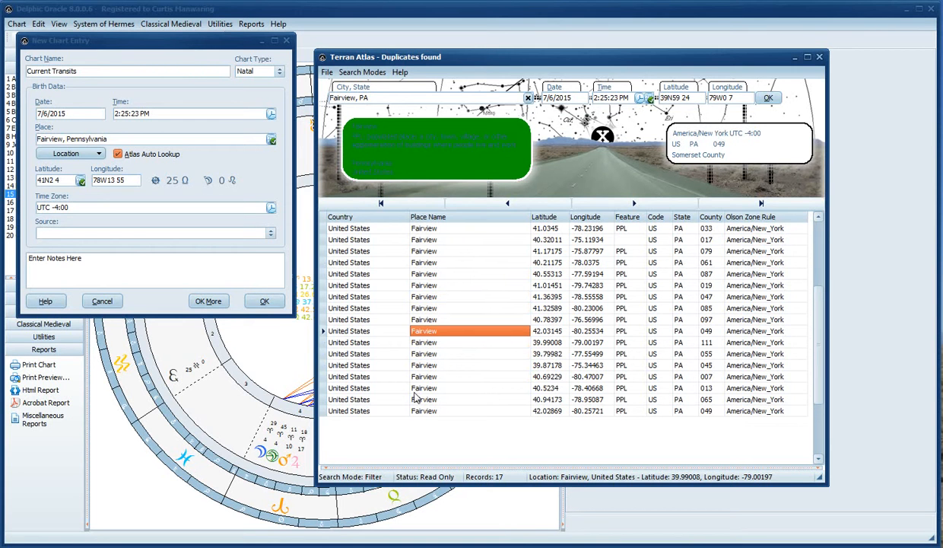
{"action": "key", "text": "Up"}
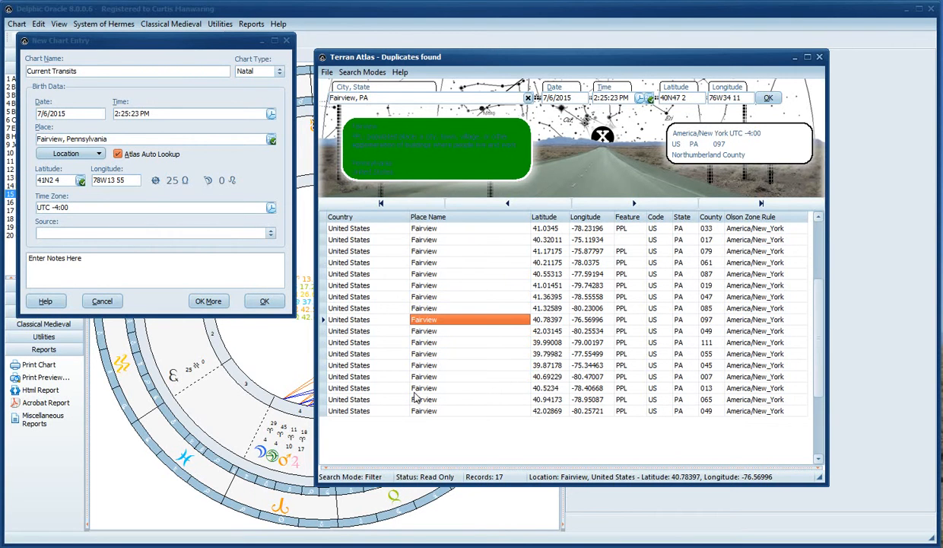
{"action": "key", "text": "Up"}
{"action": "key", "text": "Up"}
{"action": "key", "text": "Up"}
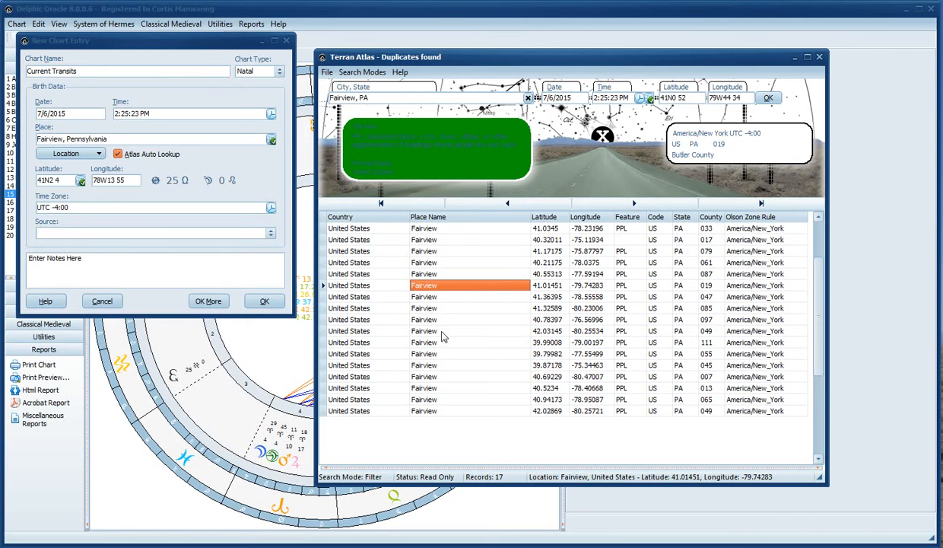
{"action": "left_click", "coordinate": [770, 100]}
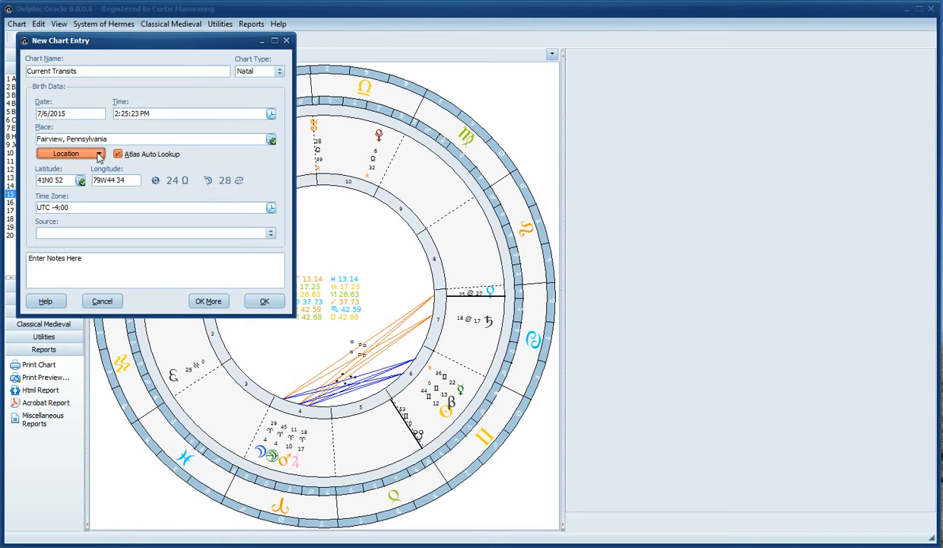
Use the atlas's Locate mode to set the place to Fairs Valley, Pennsylvania (39N44 14, 76W47 17)
{"action": "left_click", "coordinate": [62, 138]}
{"action": "left_click", "coordinate": [272, 140]}
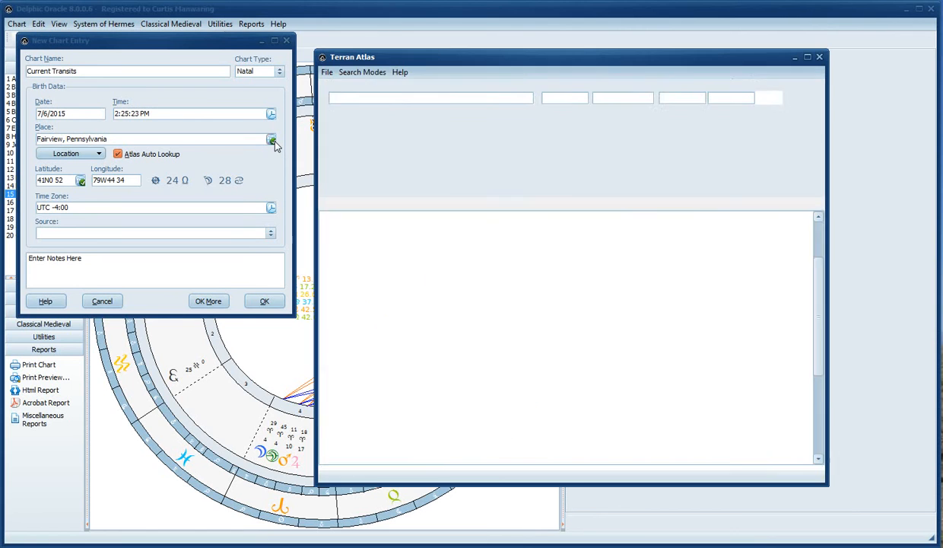
{"action": "left_click", "coordinate": [375, 74]}
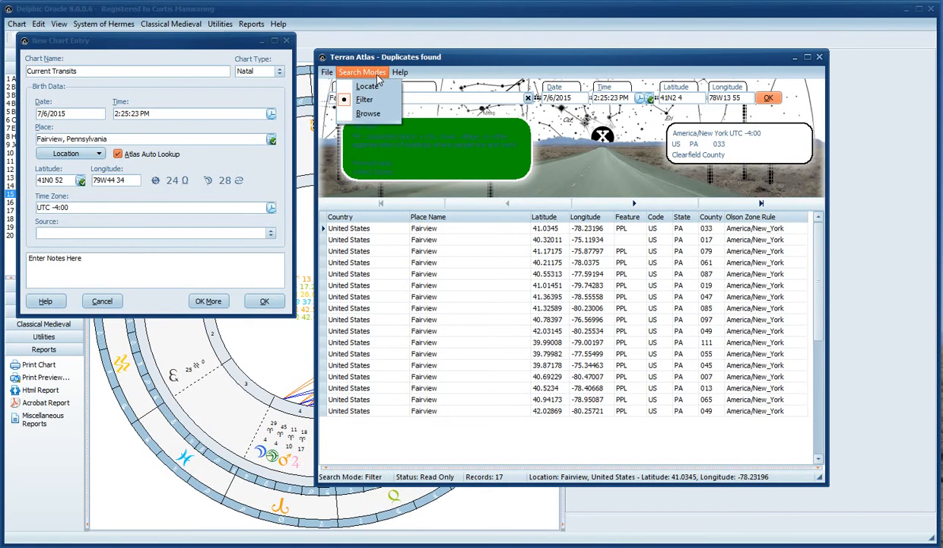
{"action": "left_click", "coordinate": [369, 87]}
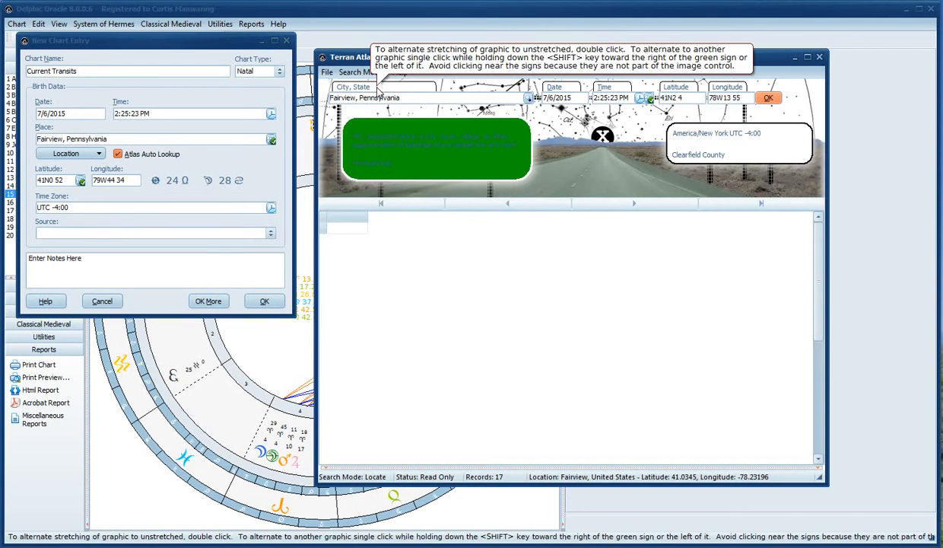
{"action": "left_click", "coordinate": [527, 98]}
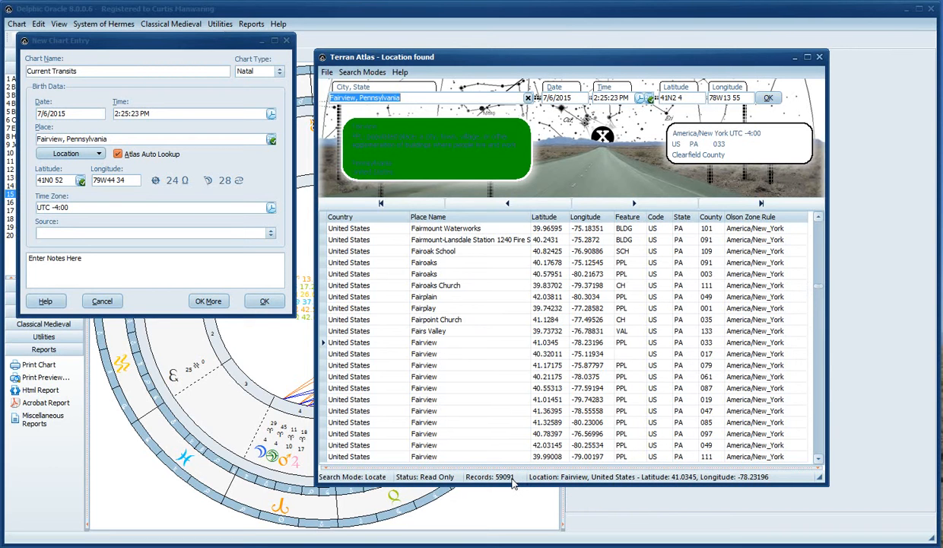
{"action": "left_click", "coordinate": [449, 274]}
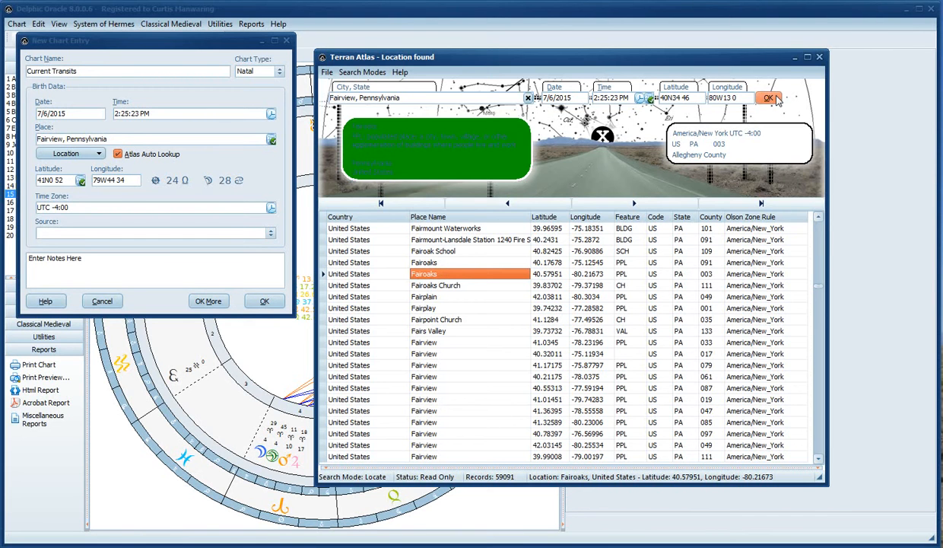
{"action": "left_click", "coordinate": [431, 333]}
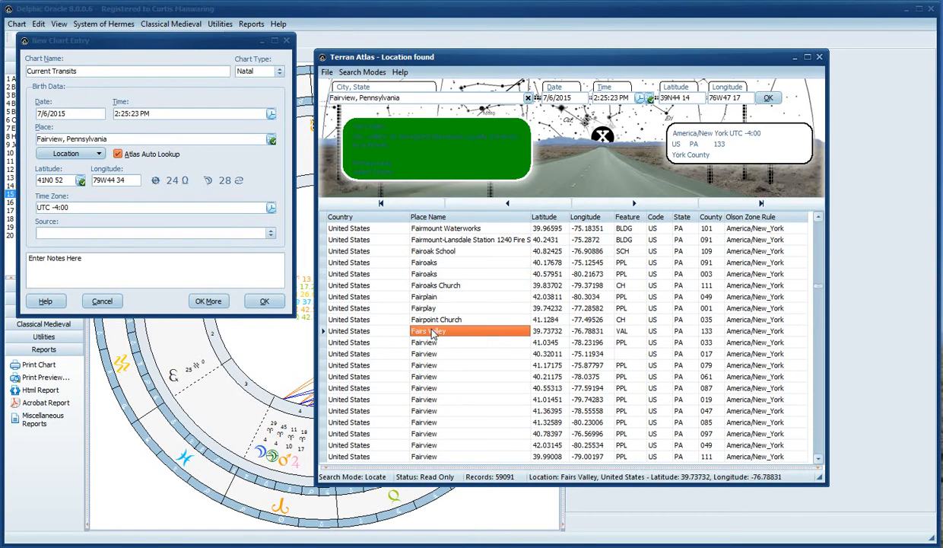
{"action": "left_click", "coordinate": [770, 99]}
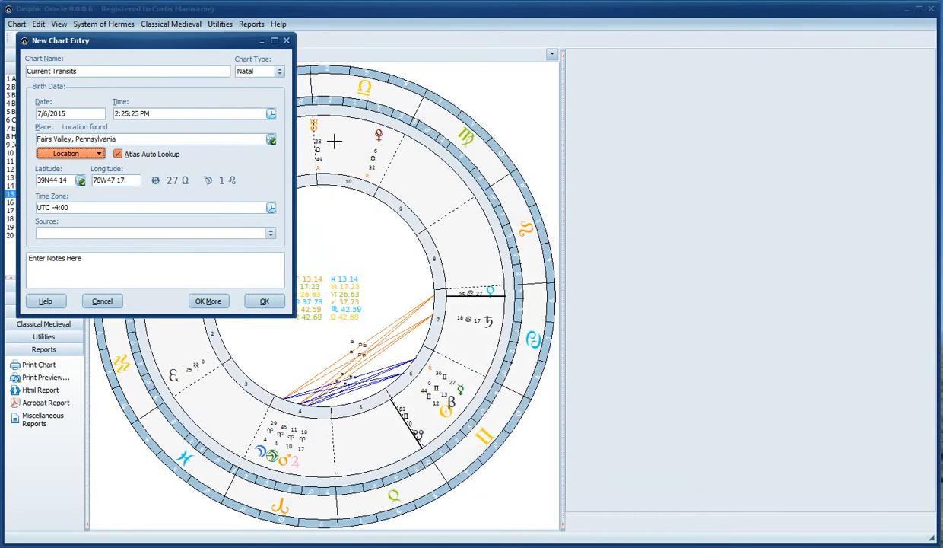
{"action": "left_click", "coordinate": [160, 139]}
{"action": "key", "text": "Tab"}
{"action": "key", "text": "Tab"}
{"action": "key", "text": "Tab"}
{"action": "key", "text": "Tab"}
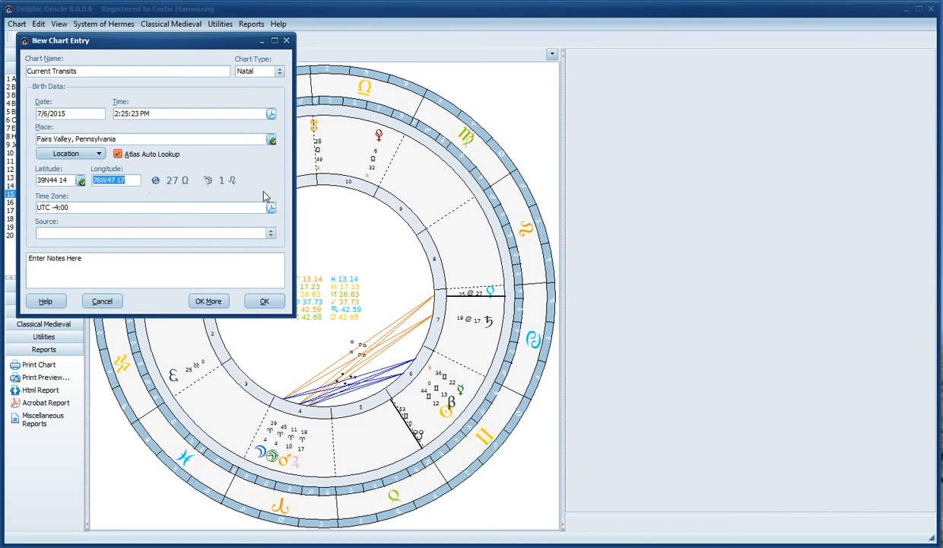
{"action": "left_click", "coordinate": [270, 209]}
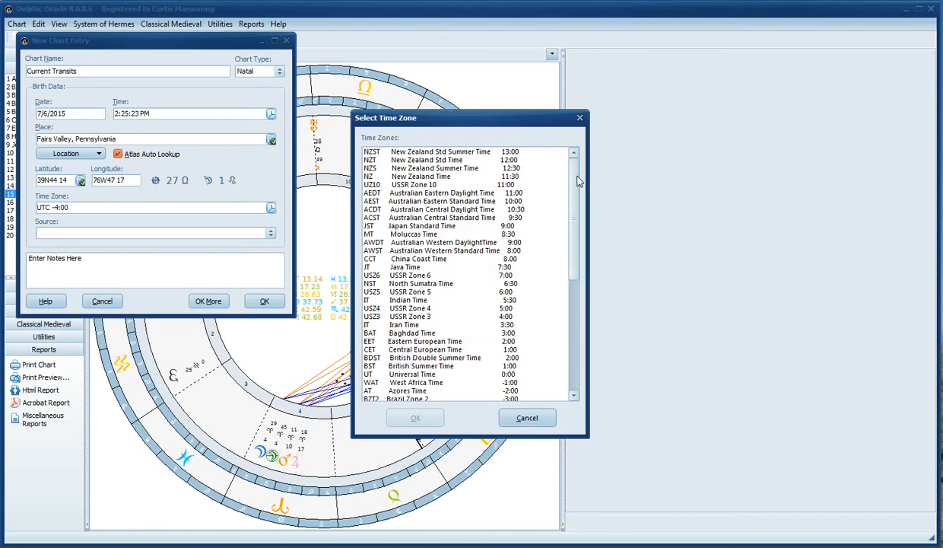
{"action": "left_click_drag", "start_coordinate": [576, 176], "coordinate": [576, 288]}
{"action": "left_click_drag", "start_coordinate": [575, 290], "coordinate": [576, 172]}
{"action": "left_click", "coordinate": [579, 120]}
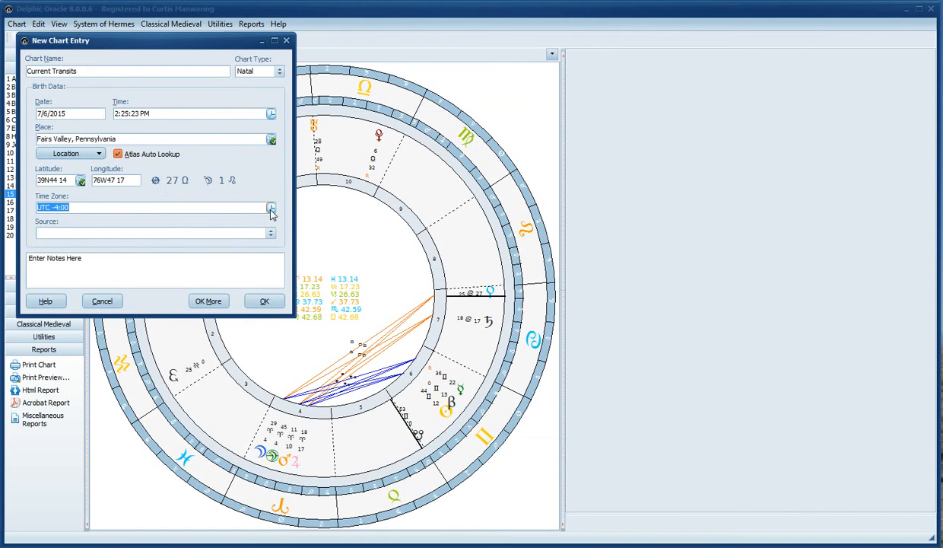
{"action": "left_click", "coordinate": [271, 140]}
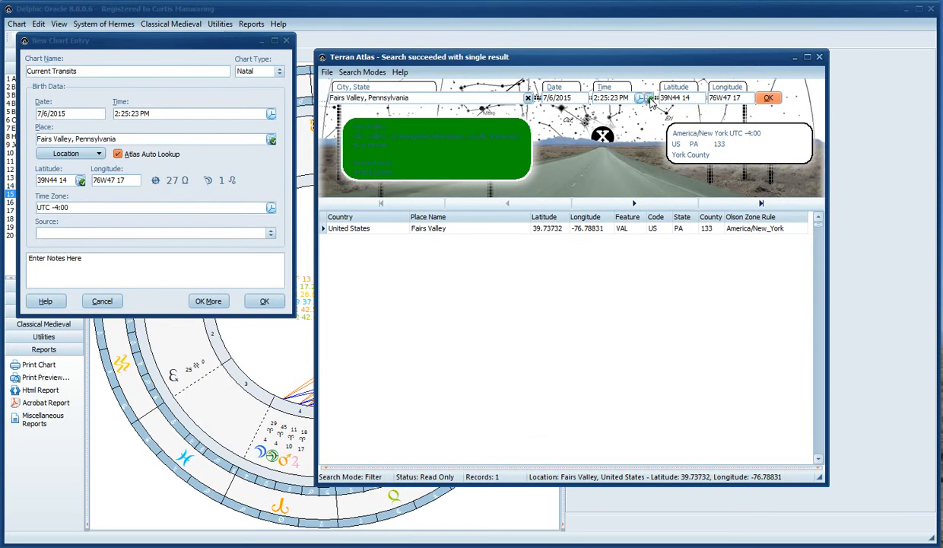
{"action": "left_click", "coordinate": [649, 100]}
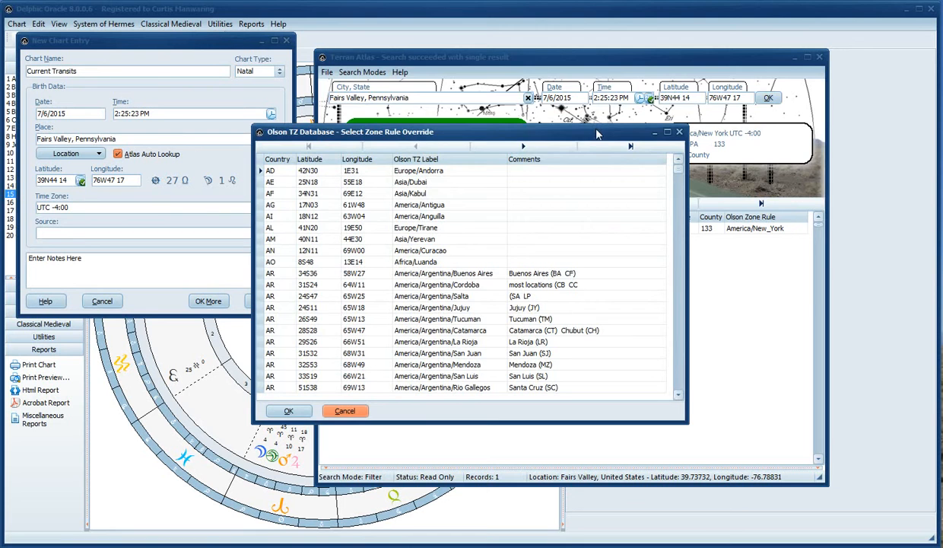
{"action": "left_click_drag", "start_coordinate": [597, 135], "coordinate": [697, 83]}
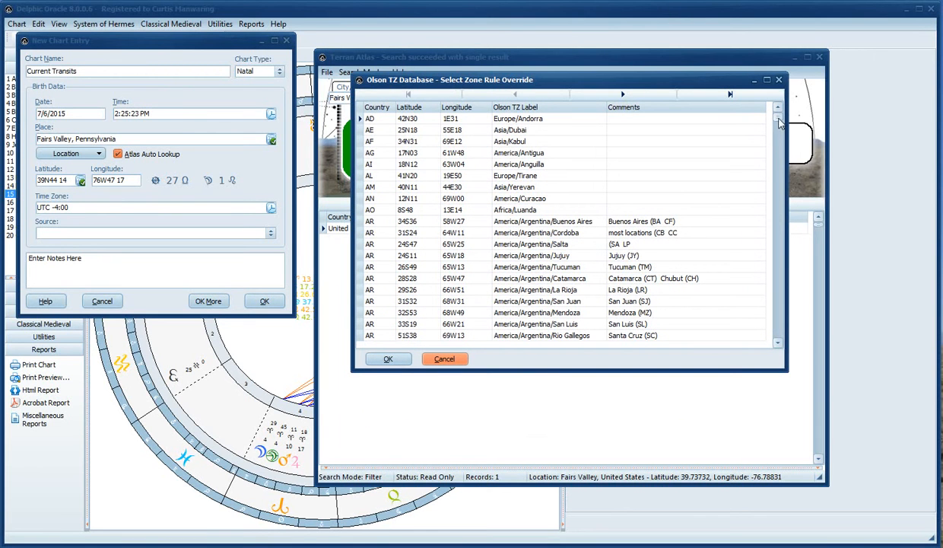
{"action": "left_click_drag", "start_coordinate": [779, 123], "coordinate": [778, 238]}
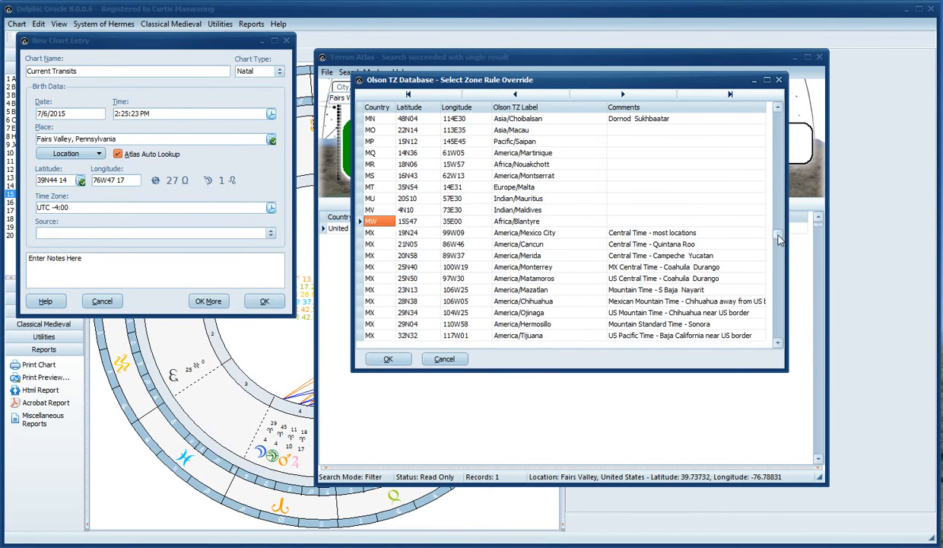
{"action": "left_click", "coordinate": [779, 80]}
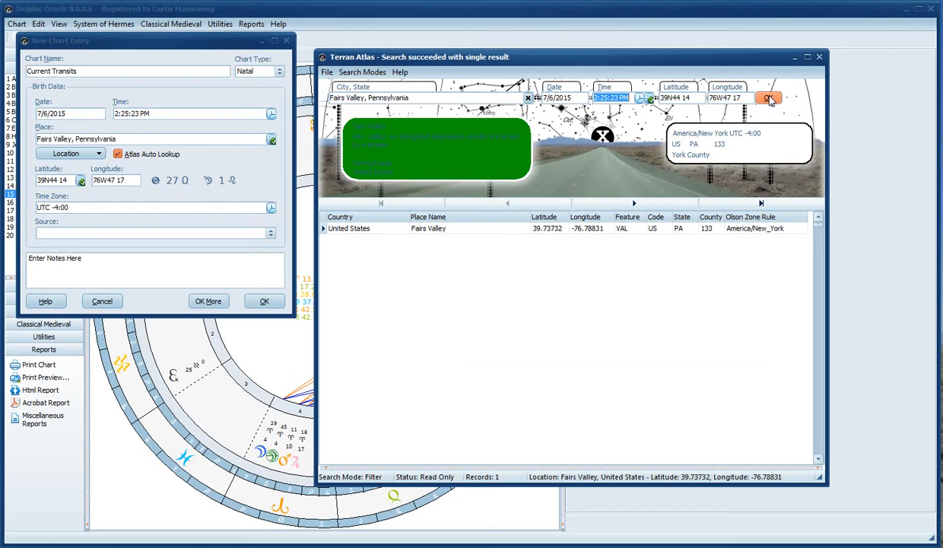
{"action": "left_click", "coordinate": [770, 99]}
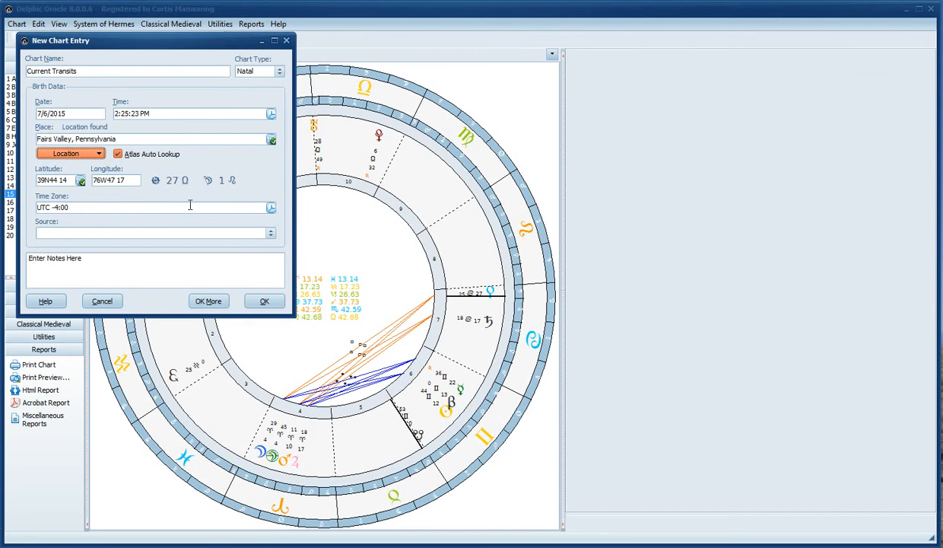
{"action": "left_click", "coordinate": [106, 207]}
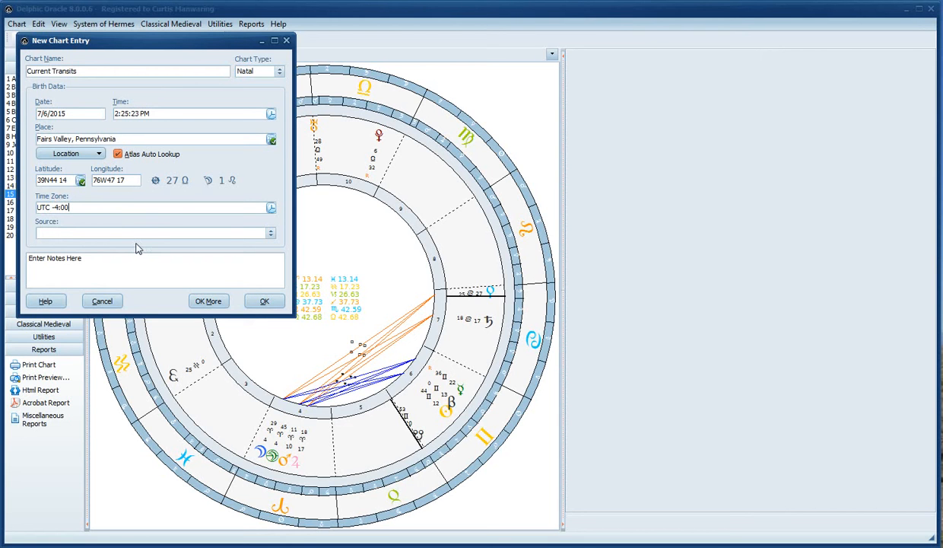
{"action": "left_click", "coordinate": [271, 234]}
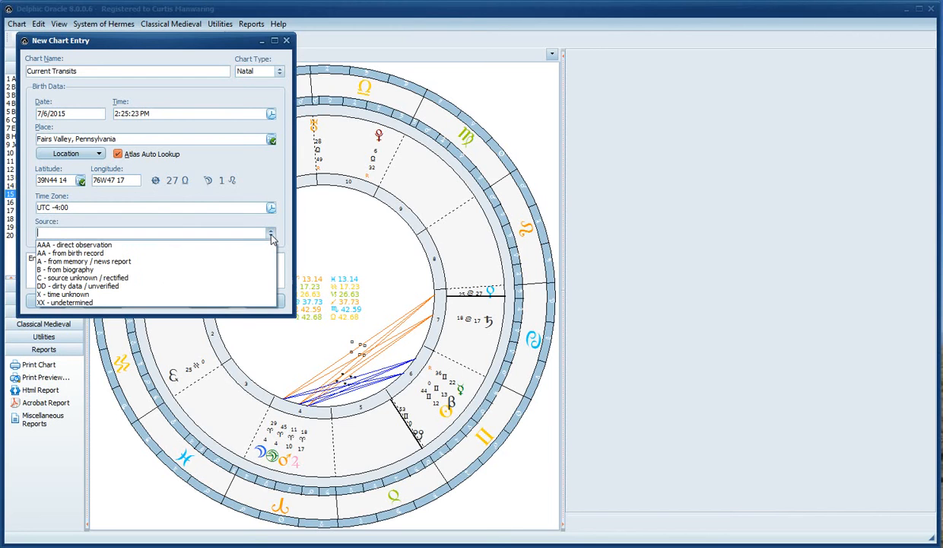
{"action": "left_click", "coordinate": [271, 236]}
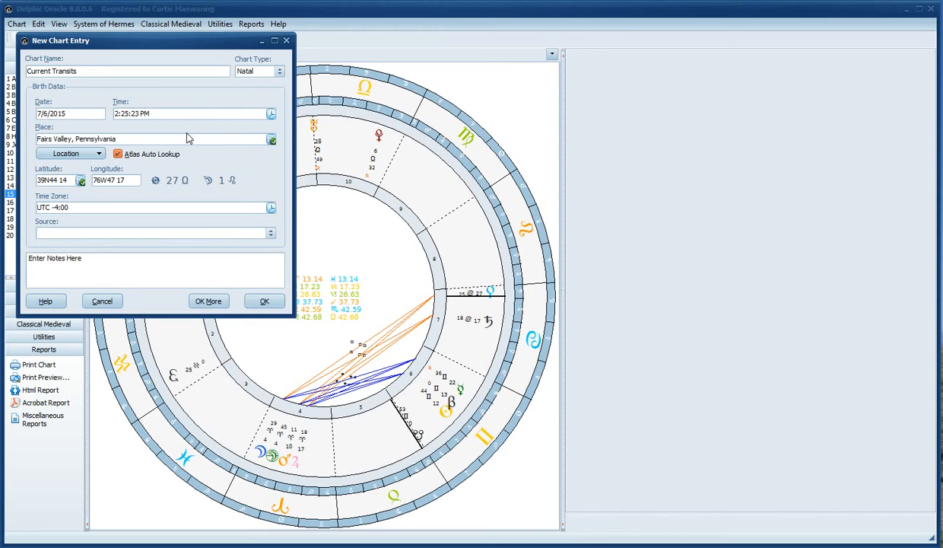
Locate Fairs Valley in the atlas, then filter to its single match at 39.73732, -76.78831
{"action": "left_click", "coordinate": [271, 140]}
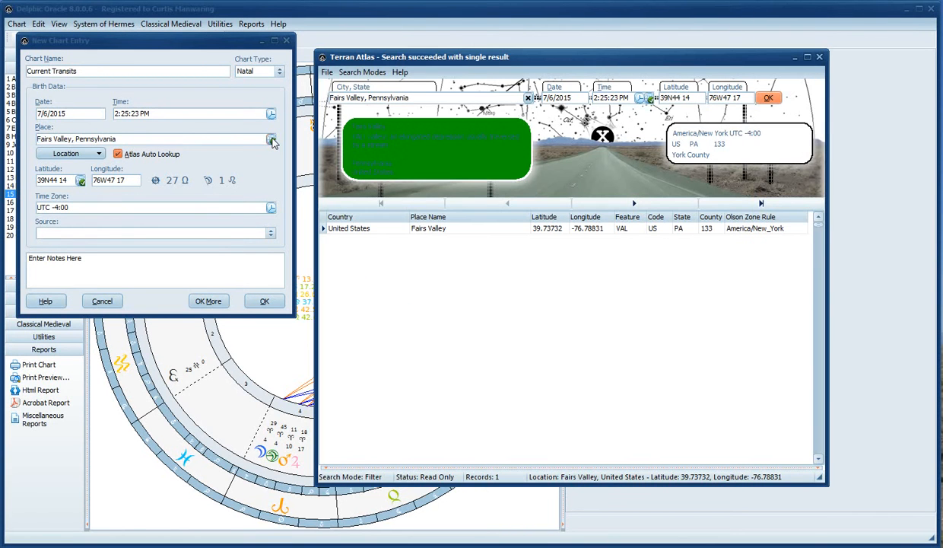
{"action": "left_click", "coordinate": [363, 72]}
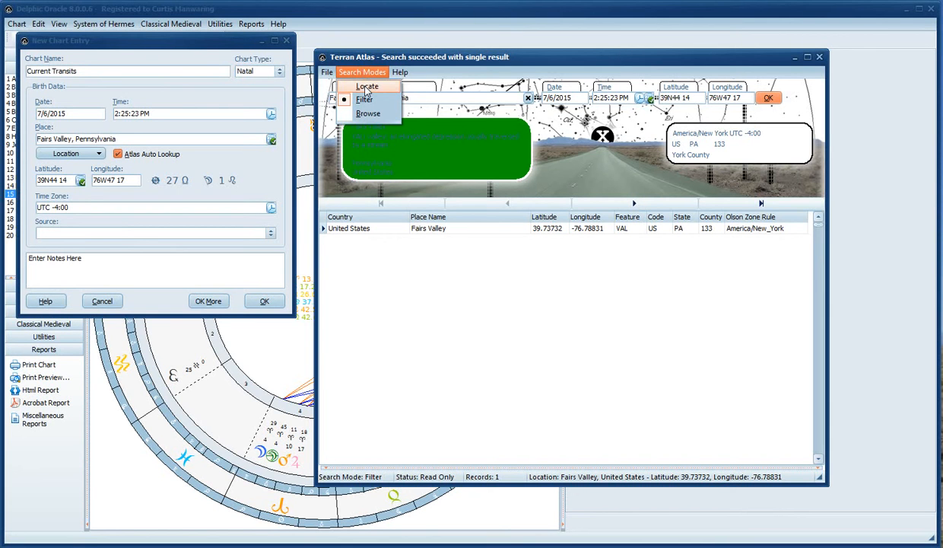
{"action": "left_click", "coordinate": [368, 87]}
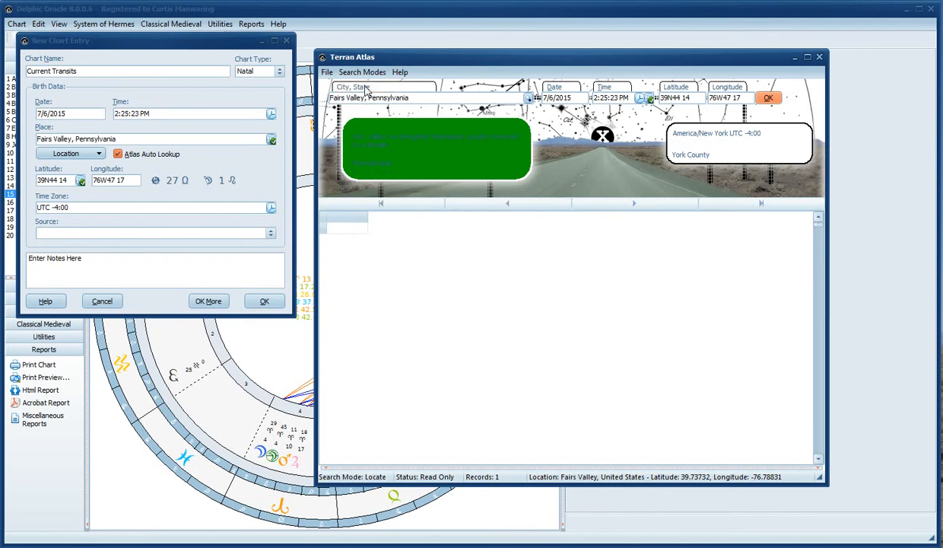
{"action": "left_click", "coordinate": [528, 99]}
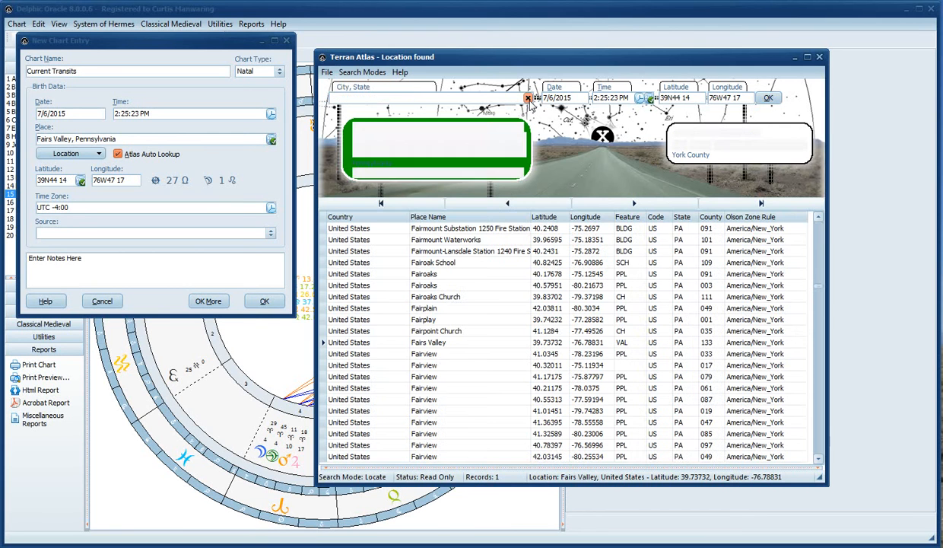
{"action": "left_click", "coordinate": [453, 344]}
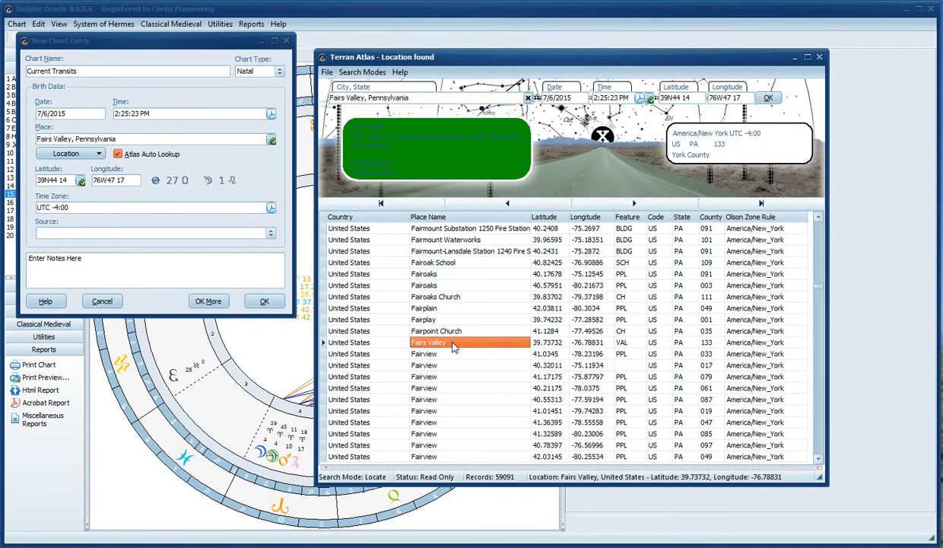
{"action": "left_click", "coordinate": [362, 72]}
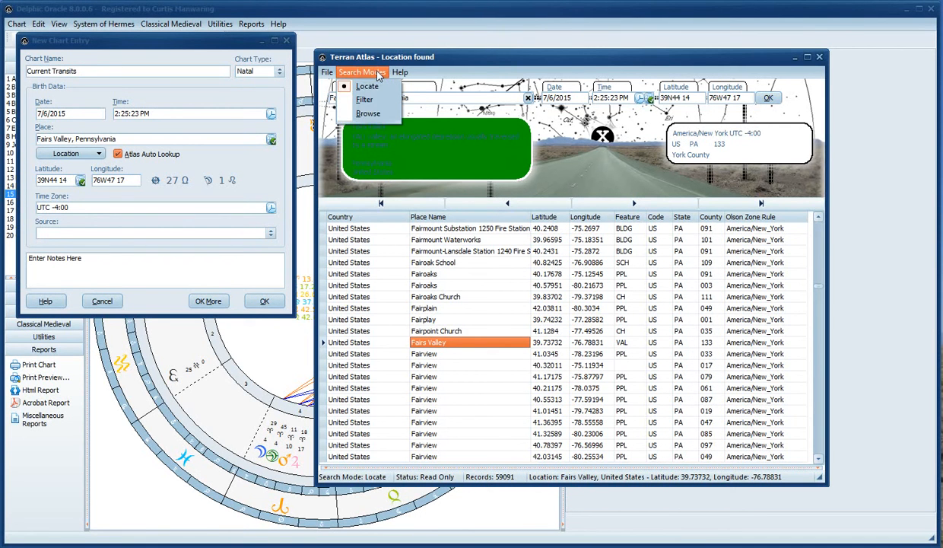
{"action": "left_click", "coordinate": [373, 103]}
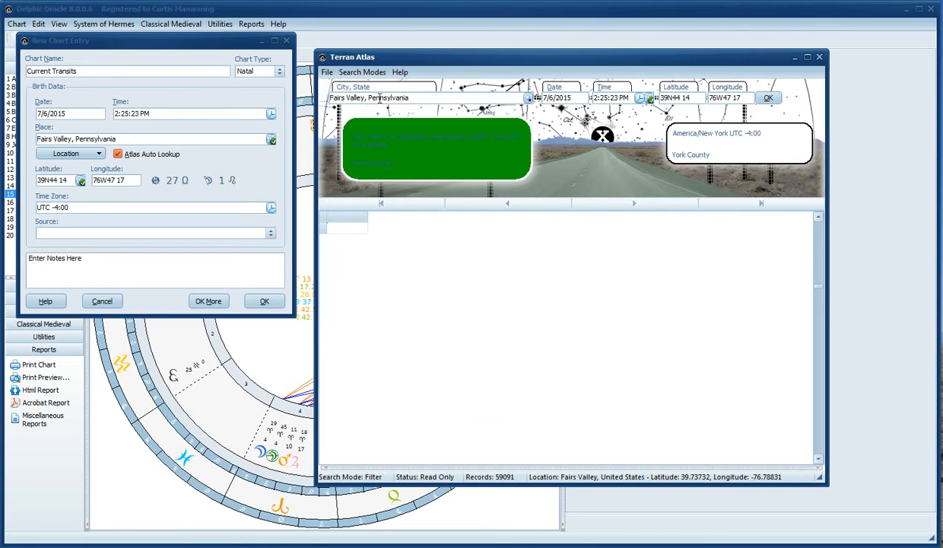
{"action": "left_click", "coordinate": [528, 99]}
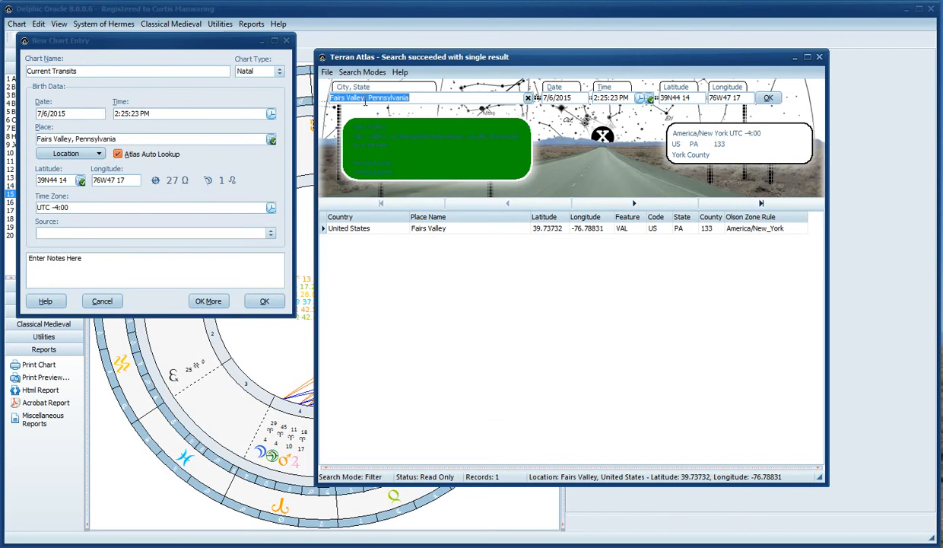
Trim the filter search to 'Fair' in Pennsylvania and scroll through the 276 matching records
{"action": "left_click", "coordinate": [366, 99]}
{"action": "key", "text": "BackSpace"}
{"action": "key", "text": "BackSpace"}
{"action": "key", "text": "BackSpace"}
{"action": "key", "text": "BackSpace"}
{"action": "key", "text": "BackSpace"}
{"action": "key", "text": "BackSpace"}
{"action": "key", "text": "BackSpace"}
{"action": "key", "text": "BackSpace"}
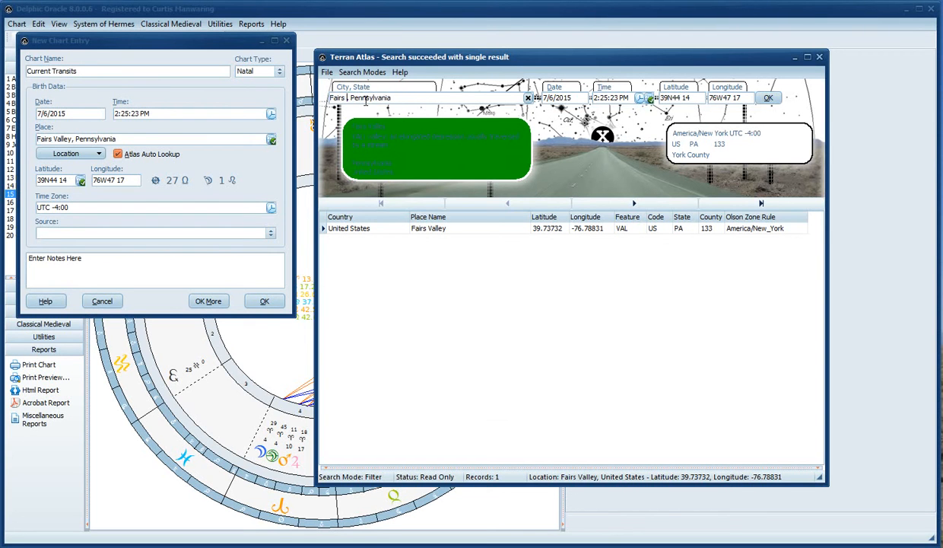
{"action": "key", "text": "BackSpace"}
{"action": "type", "text": "r"}
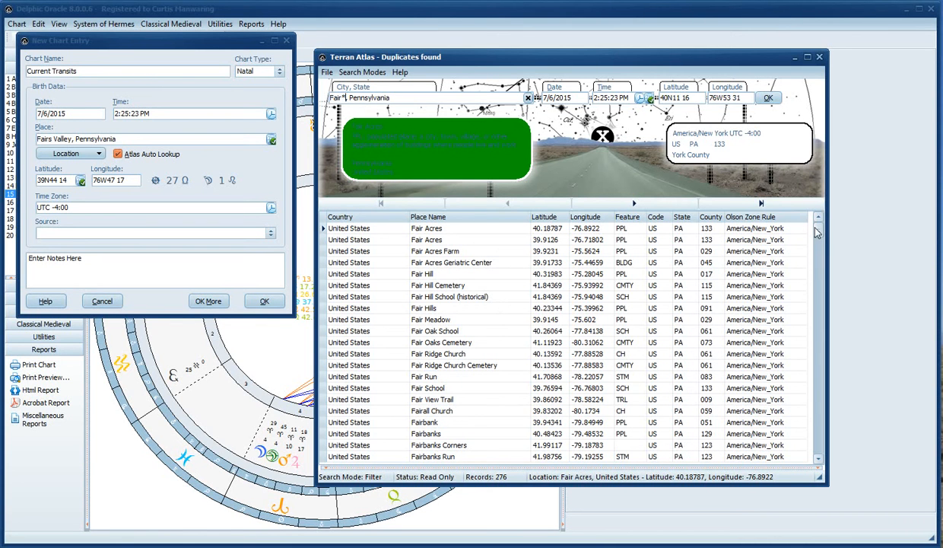
{"action": "left_click_drag", "start_coordinate": [816, 228], "coordinate": [819, 294]}
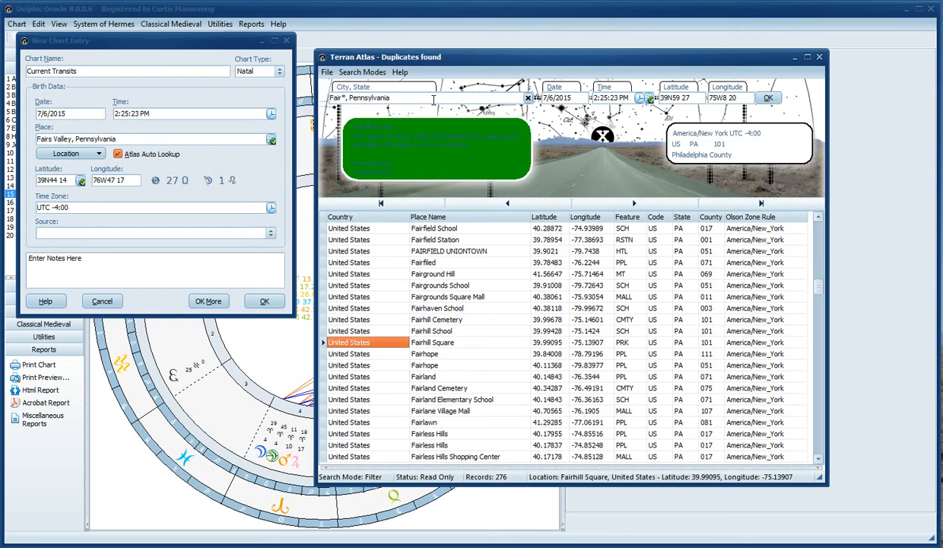
{"action": "left_click", "coordinate": [362, 71]}
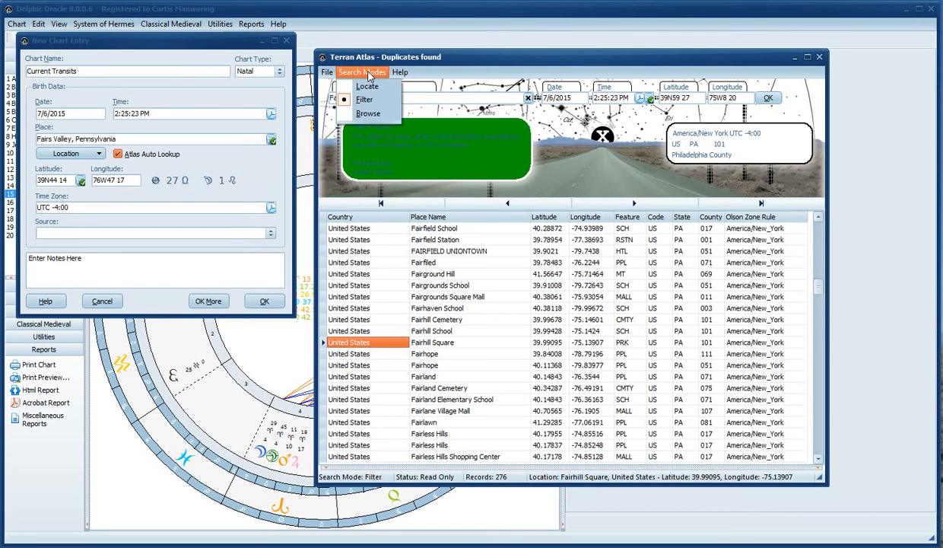
Browse the atlas by country, choosing RU - Russian Federation to list its 307649 places
{"action": "left_click", "coordinate": [368, 113]}
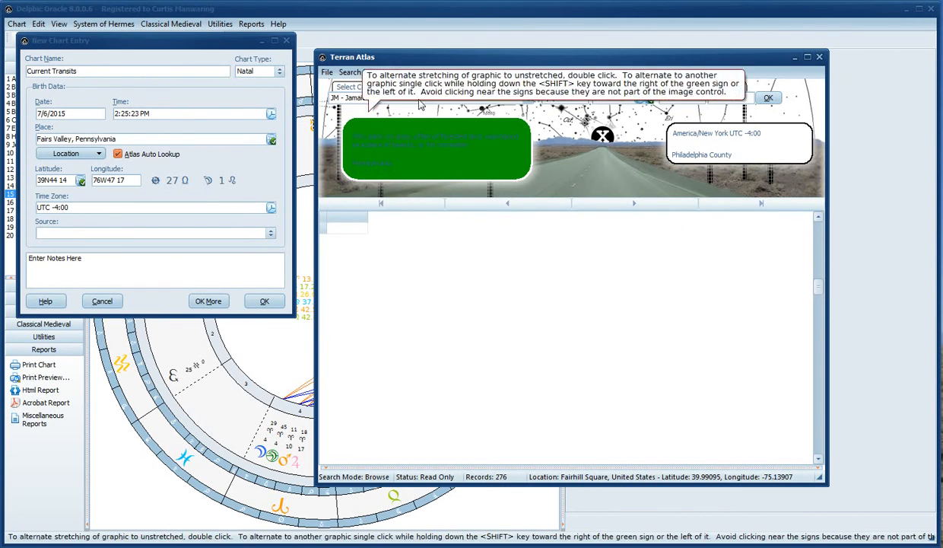
{"action": "left_click", "coordinate": [526, 99]}
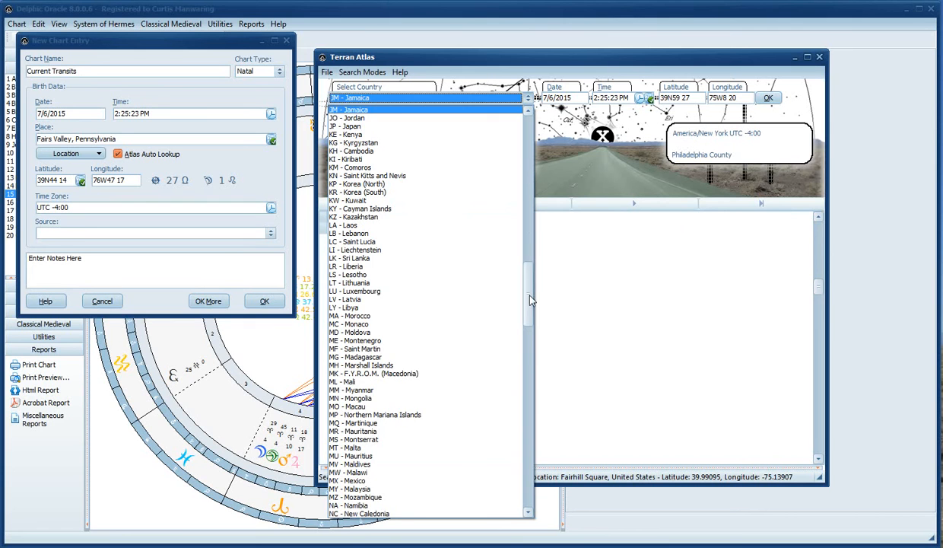
{"action": "left_click", "coordinate": [531, 400]}
{"action": "left_click_drag", "start_coordinate": [533, 394], "coordinate": [534, 404]}
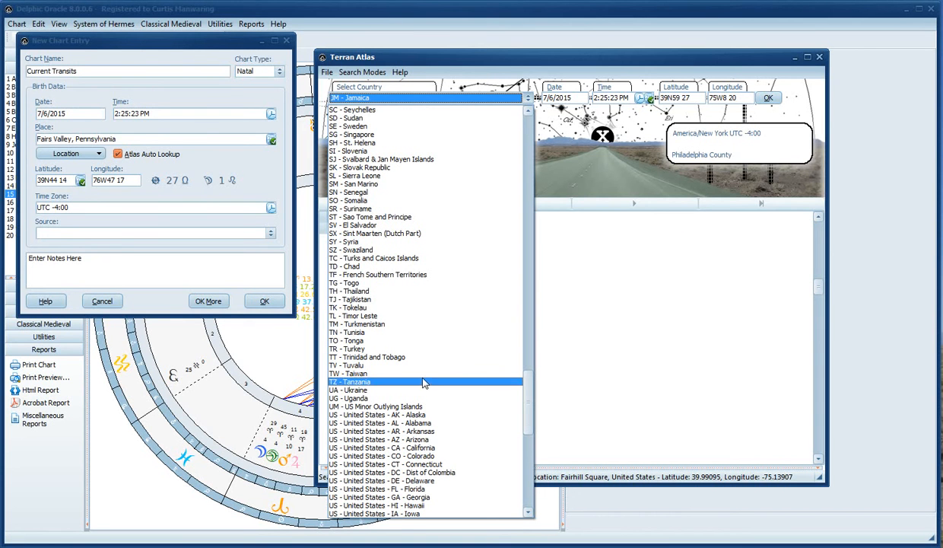
{"action": "left_click", "coordinate": [532, 348]}
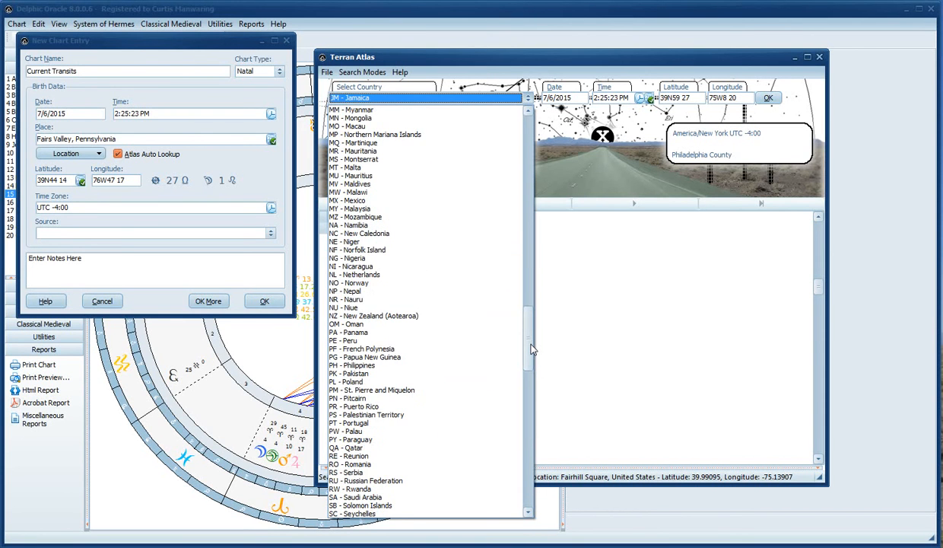
{"action": "left_click_drag", "start_coordinate": [532, 349], "coordinate": [531, 241]}
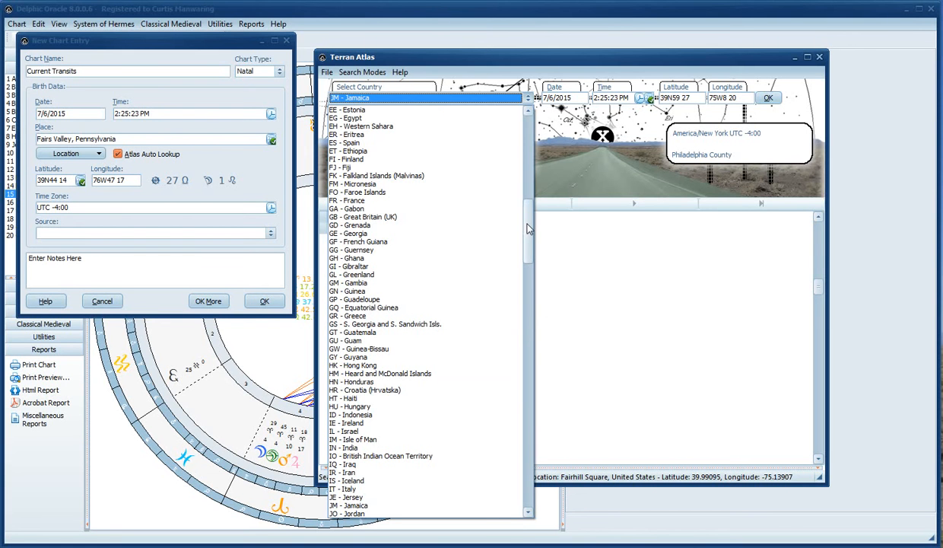
{"action": "left_click_drag", "start_coordinate": [530, 228], "coordinate": [531, 346]}
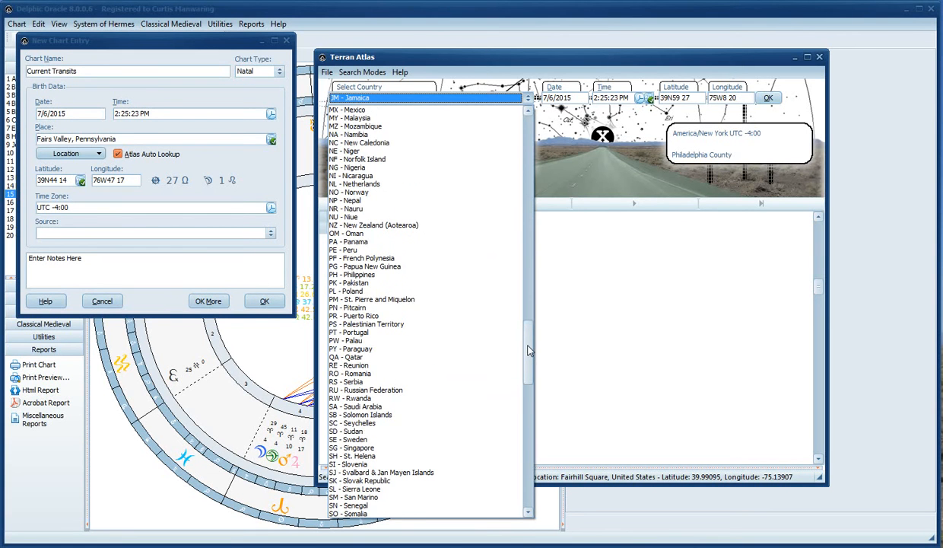
{"action": "left_click", "coordinate": [371, 389]}
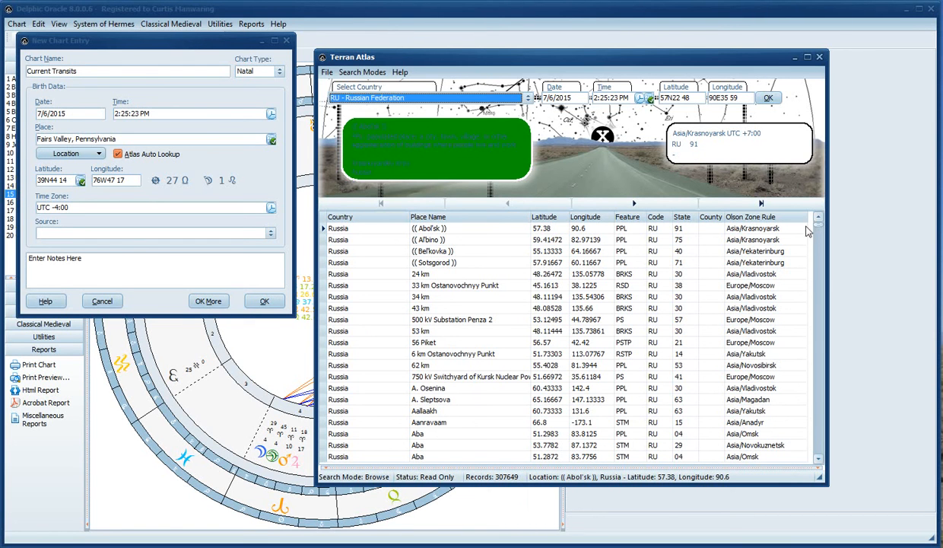
Select the Russian places Abol'sk, Bel'kovka, Sotsgorod and Al'bino in turn
{"action": "left_click", "coordinate": [450, 230]}
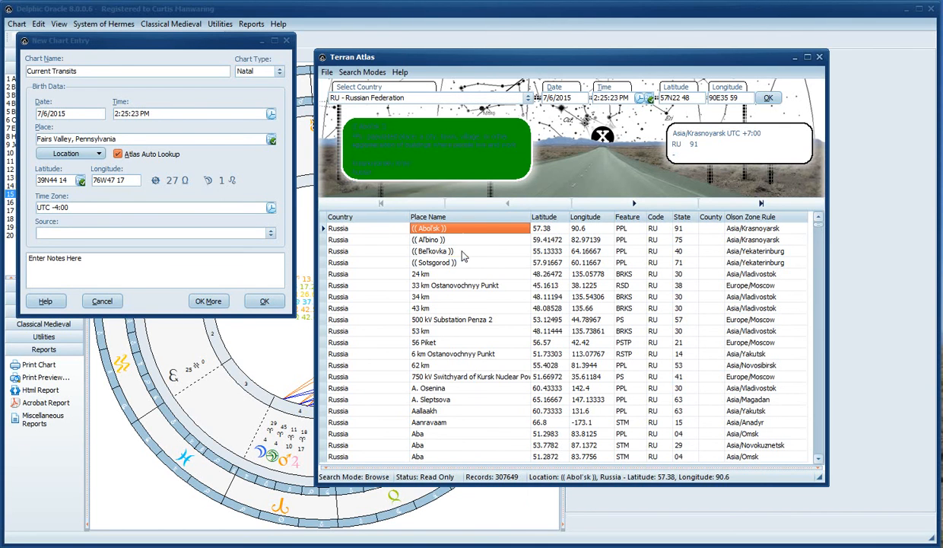
{"action": "left_click", "coordinate": [461, 253]}
{"action": "left_click", "coordinate": [464, 264]}
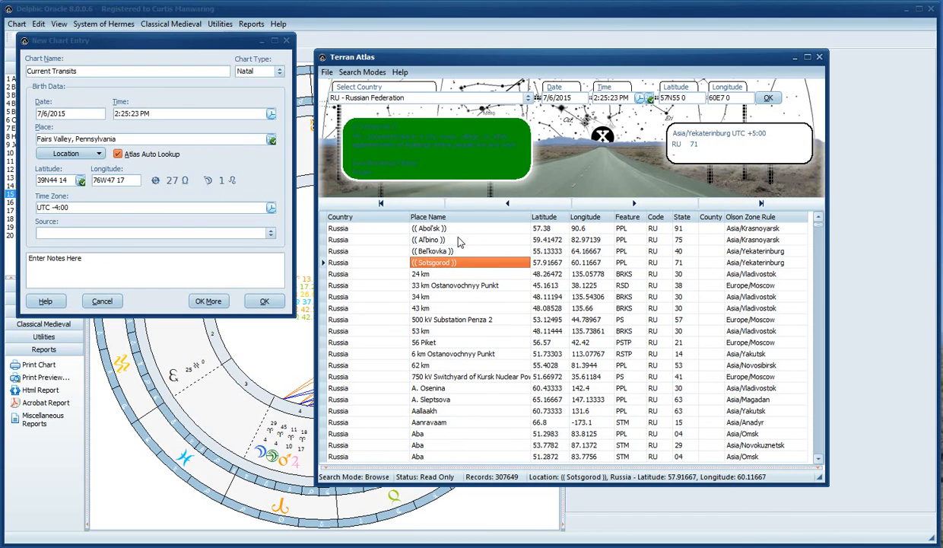
{"action": "left_click", "coordinate": [459, 240]}
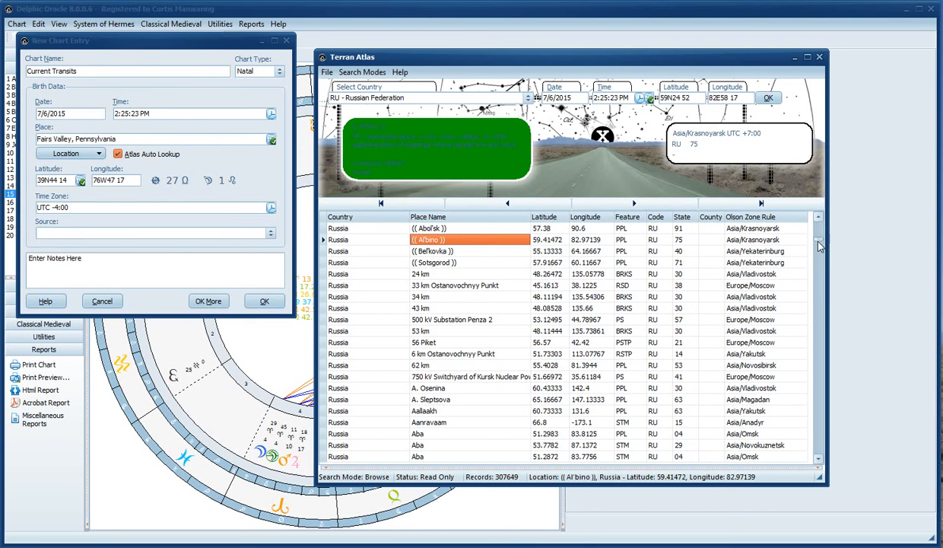
Pick Krasnyy Poselok, close the atlas and draw the Fairs Valley Current Transits chart
{"action": "left_click", "coordinate": [820, 282]}
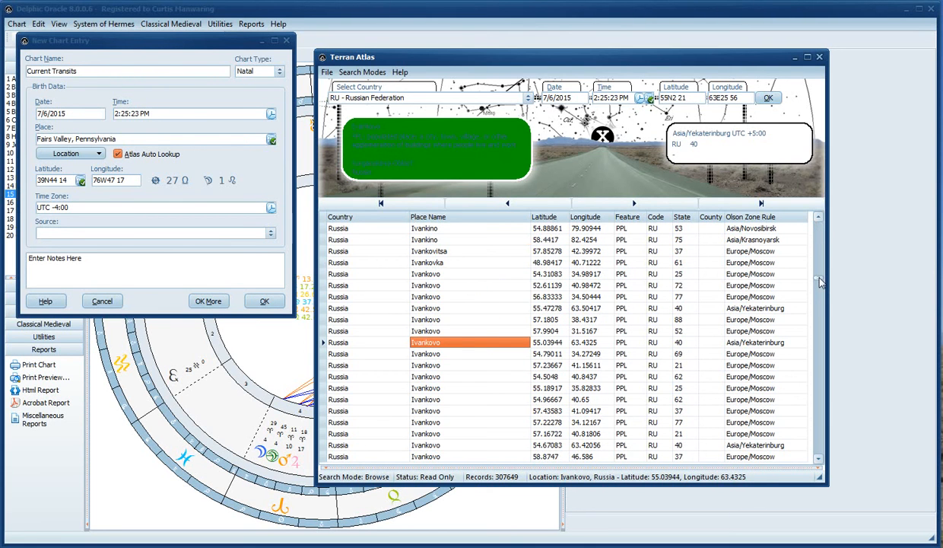
{"action": "left_click_drag", "start_coordinate": [820, 281], "coordinate": [823, 304]}
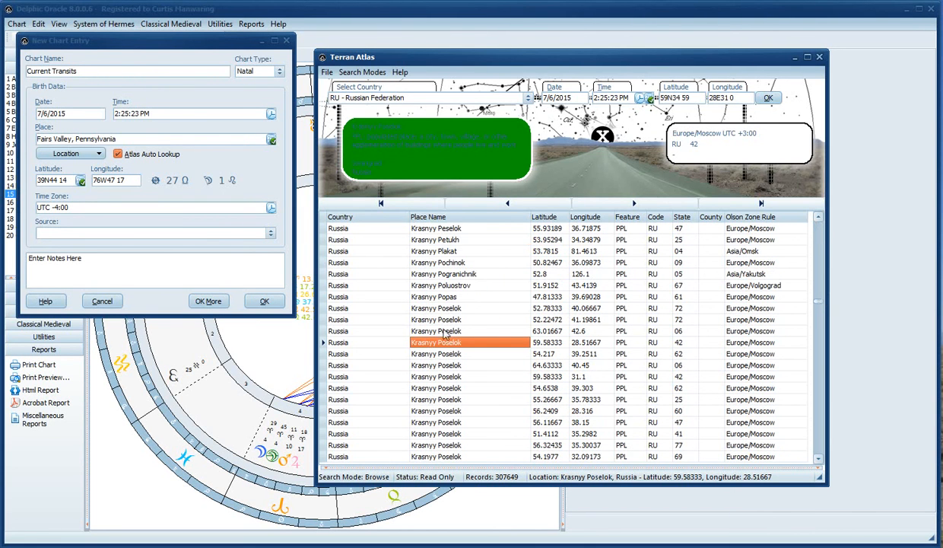
{"action": "left_click", "coordinate": [453, 399]}
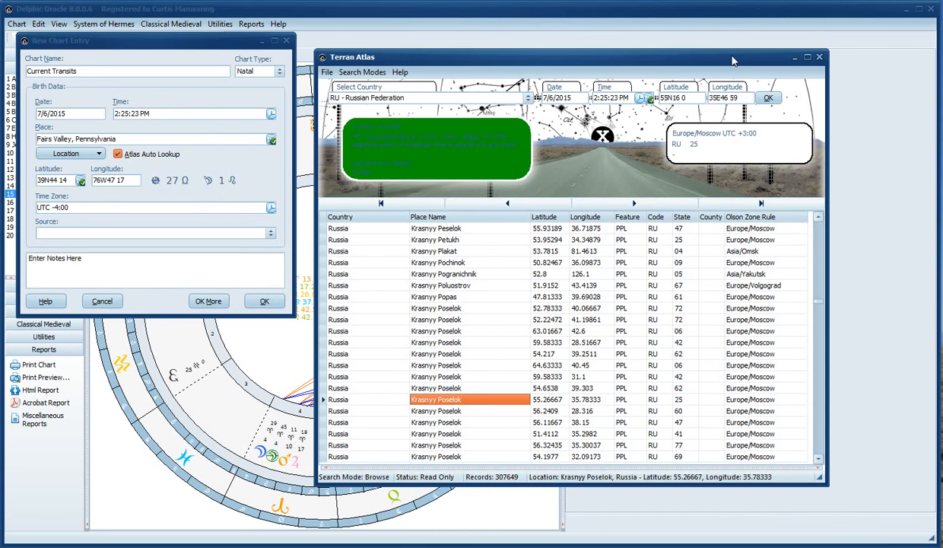
{"action": "left_click", "coordinate": [820, 58]}
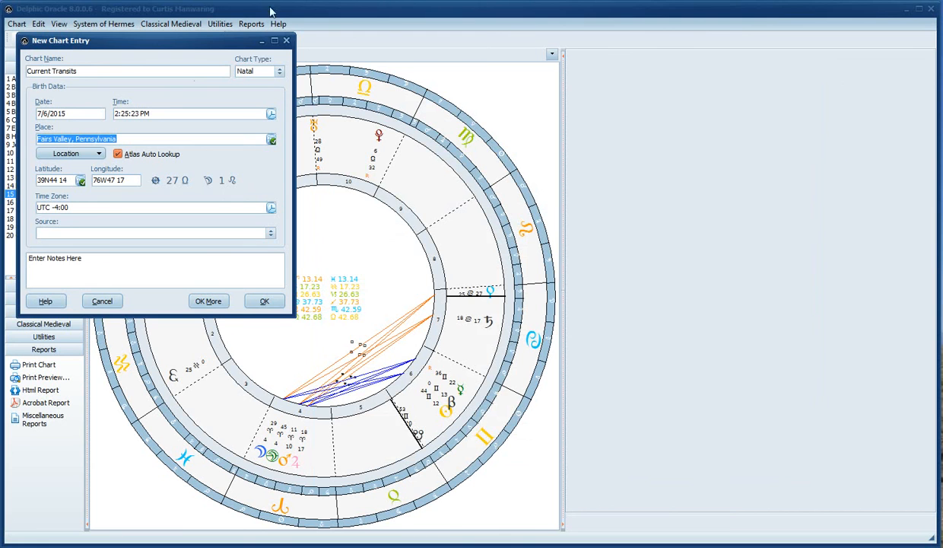
{"action": "left_click", "coordinate": [265, 301]}
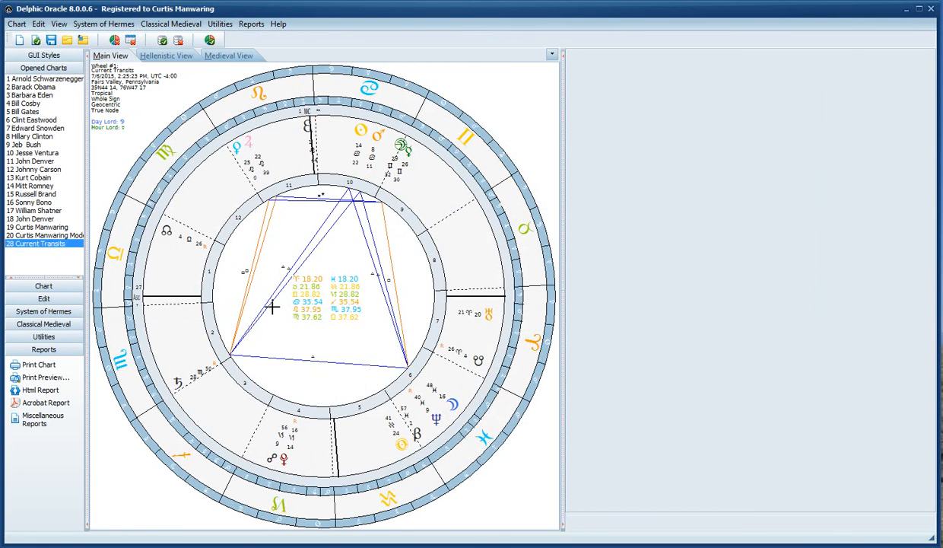